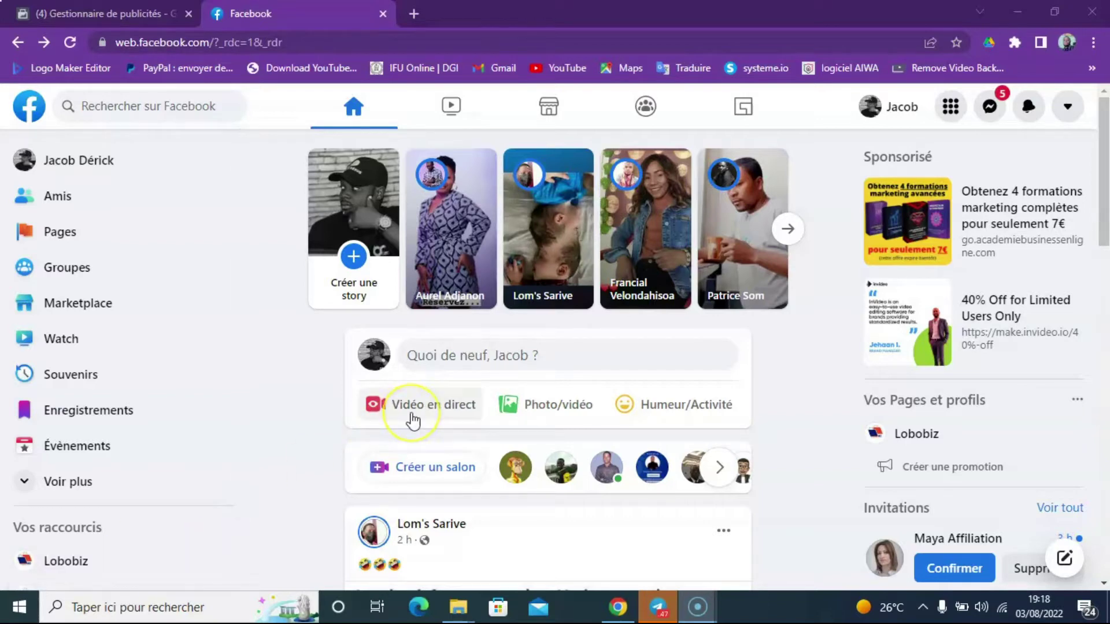
Step: Start creating a new Facebook Page and name it "Charlyshop"
left_click(948, 106)
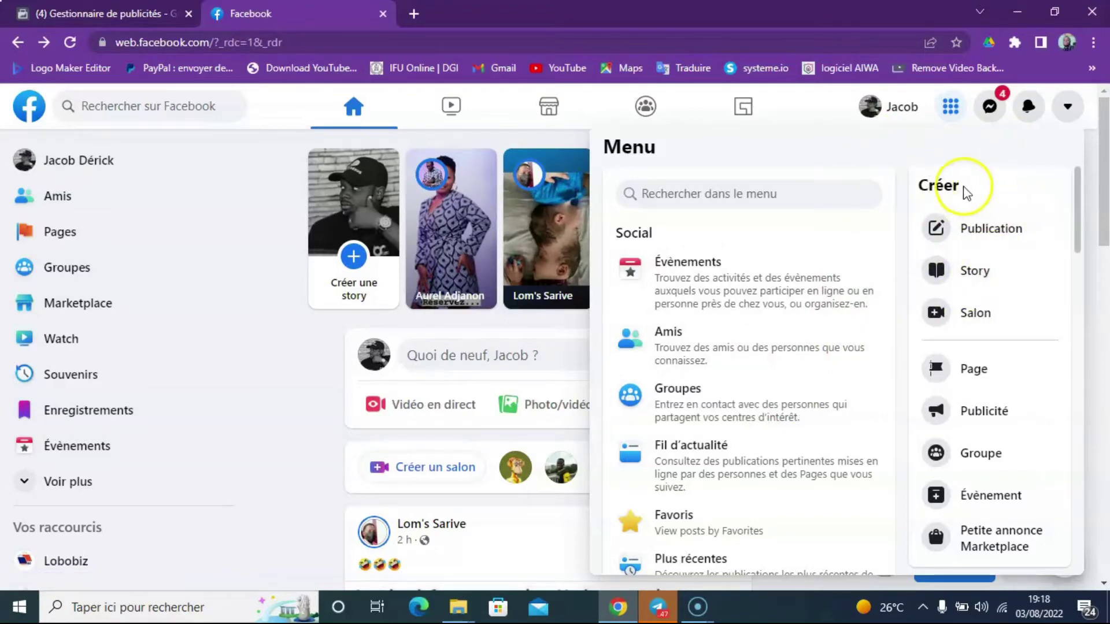
left_click(934, 375)
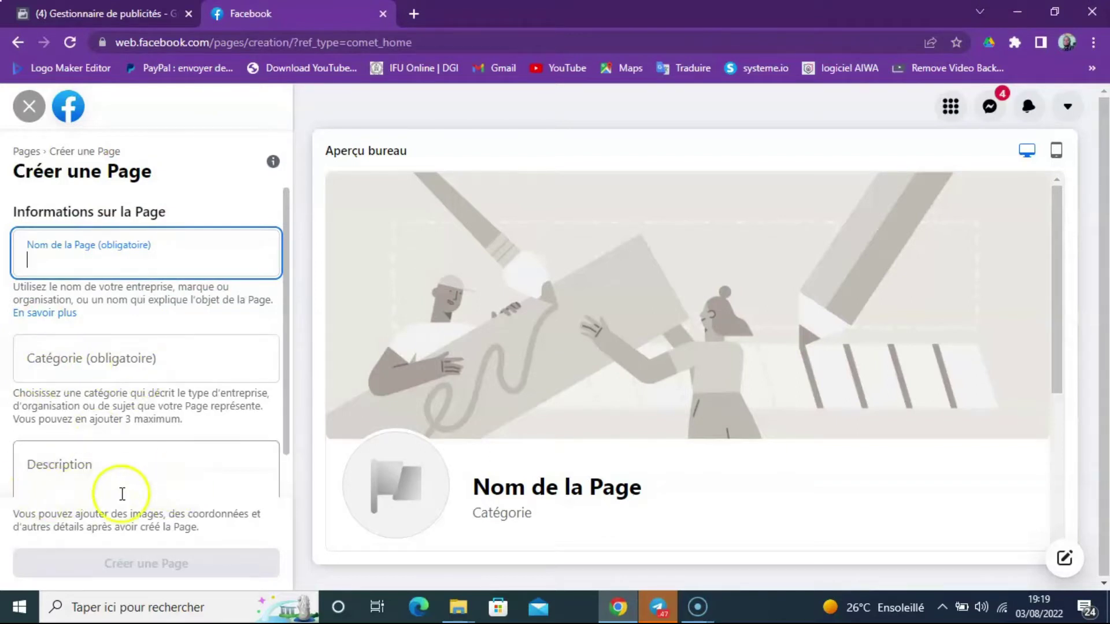
left_click(34, 583)
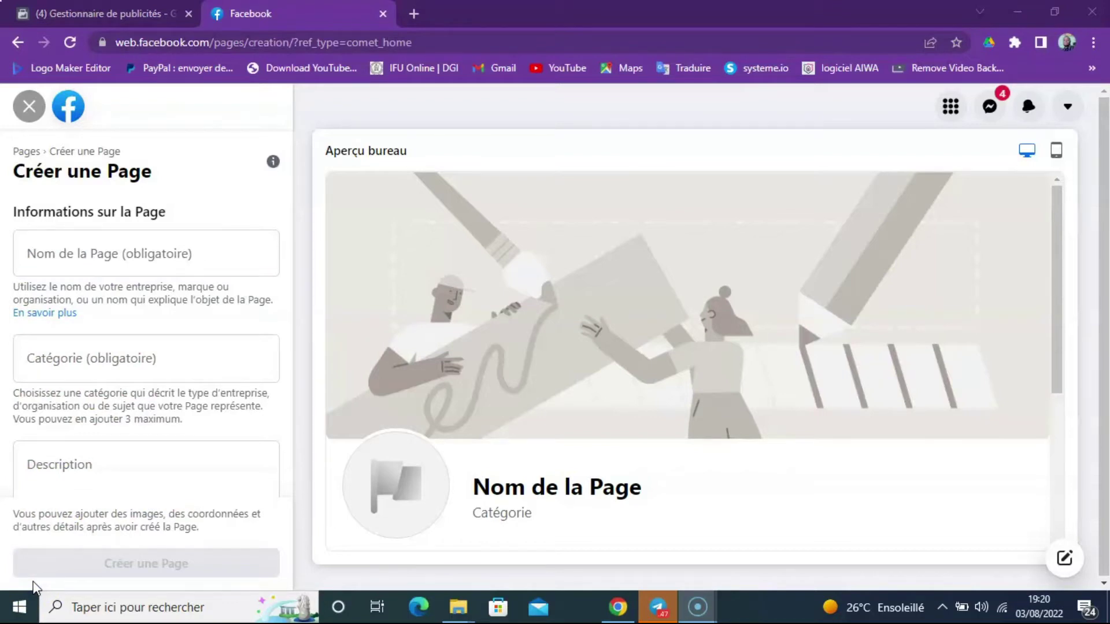
left_click(118, 261)
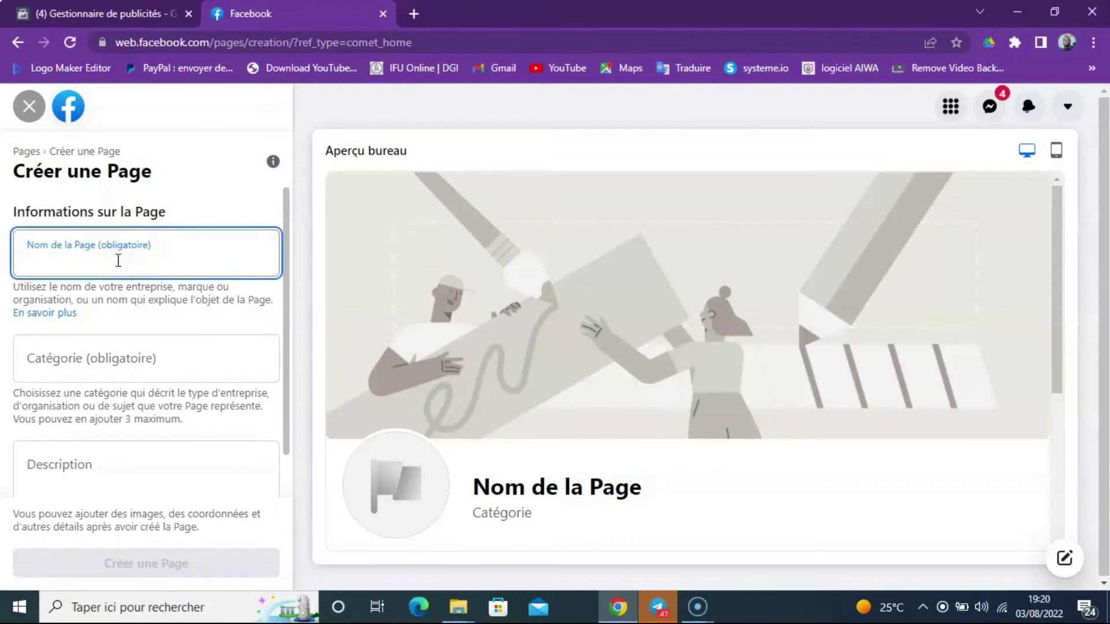
type("C")
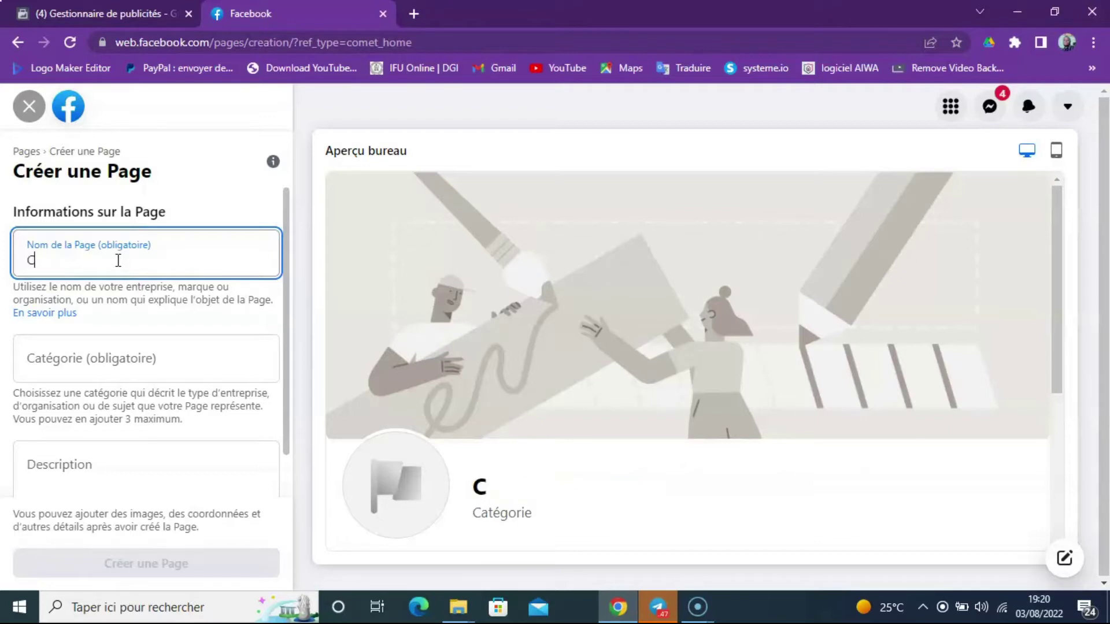
type("harly")
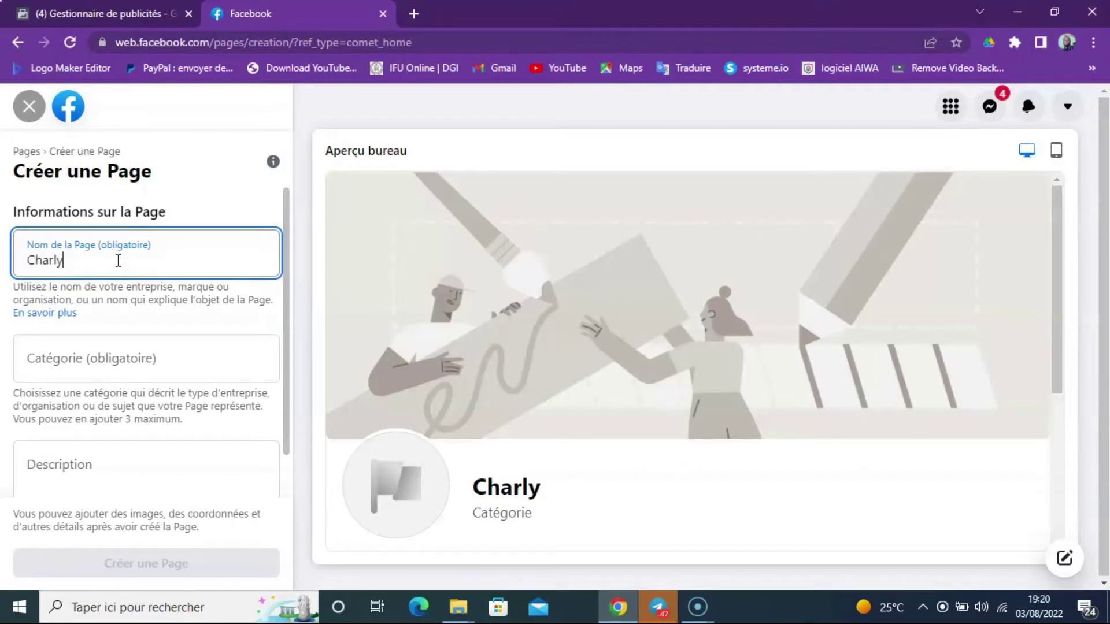
type("shop")
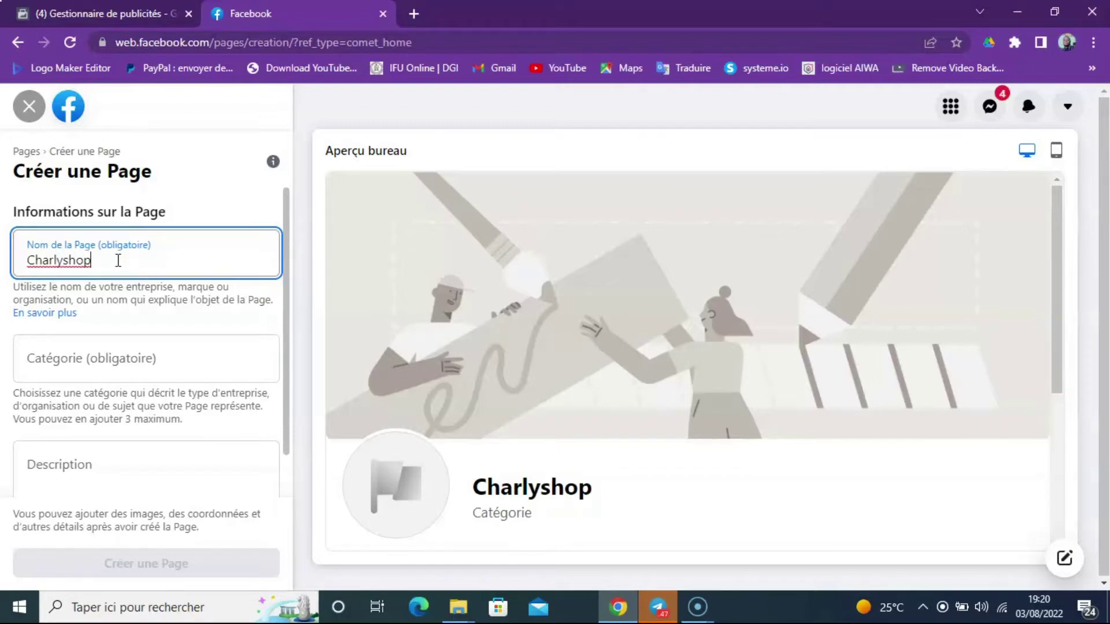
Step: Assign the categories "Santé/beauté" and "Magasin de cosmétiques" to the new Page
left_click(129, 349)
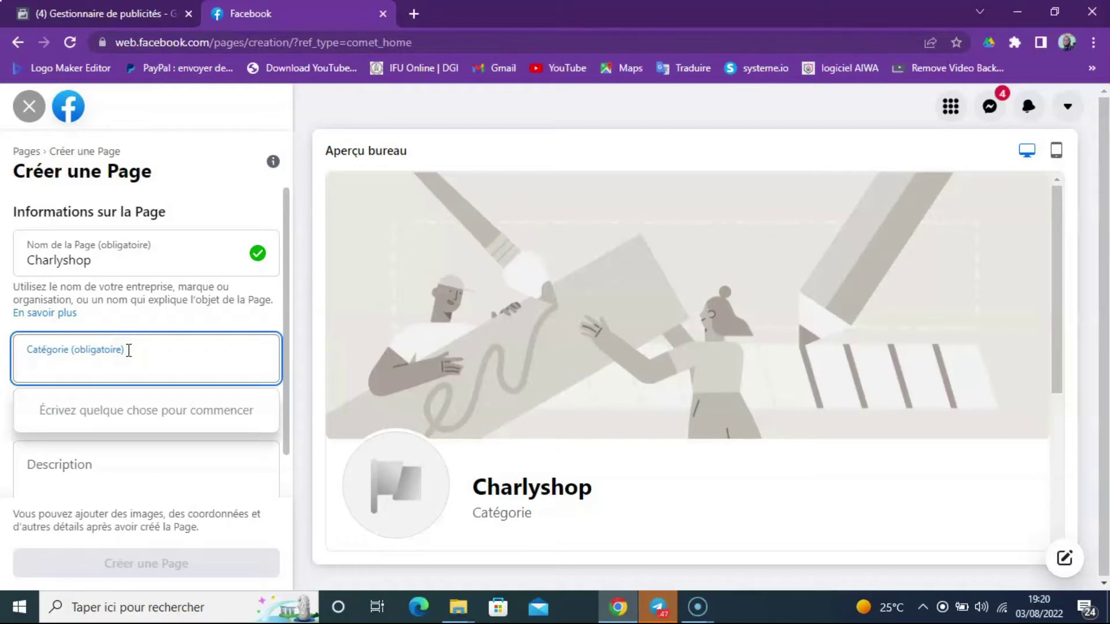
type("sant")
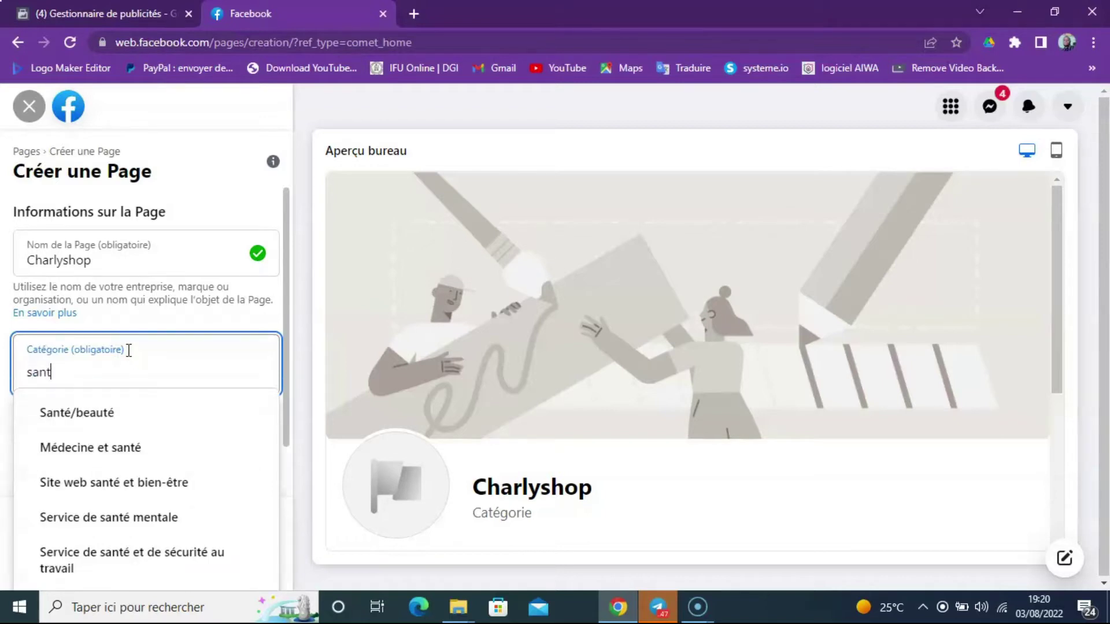
left_click(106, 421)
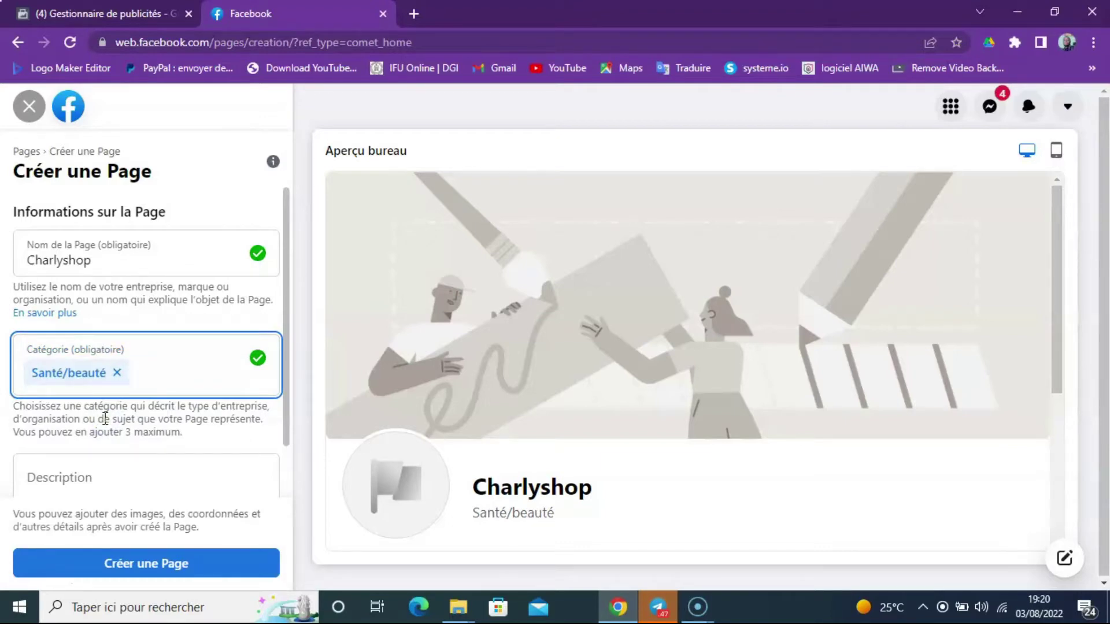
type("cosme")
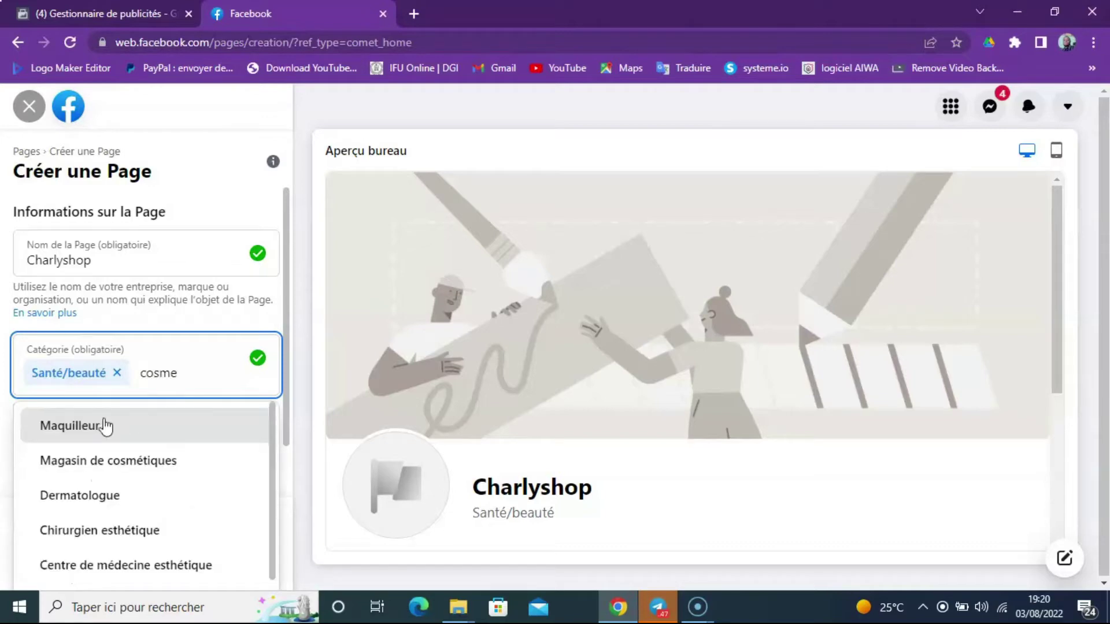
left_click(119, 460)
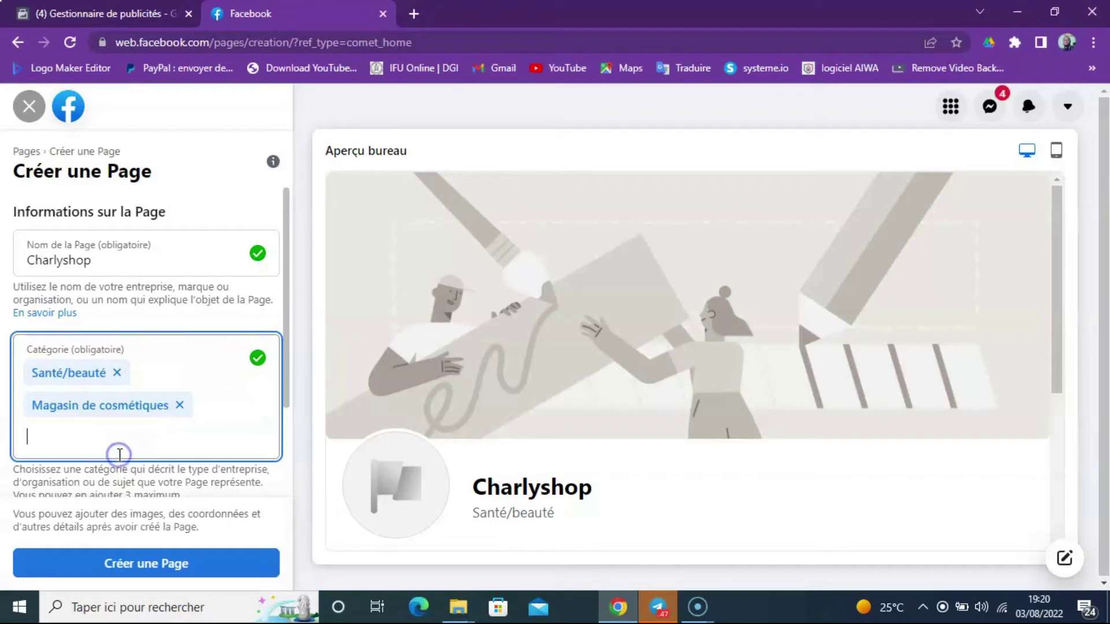
Step: Enter the description "Acheter en toute confiance et en toute sérénité." and create the Page
left_click_drag(289, 364, 285, 451)
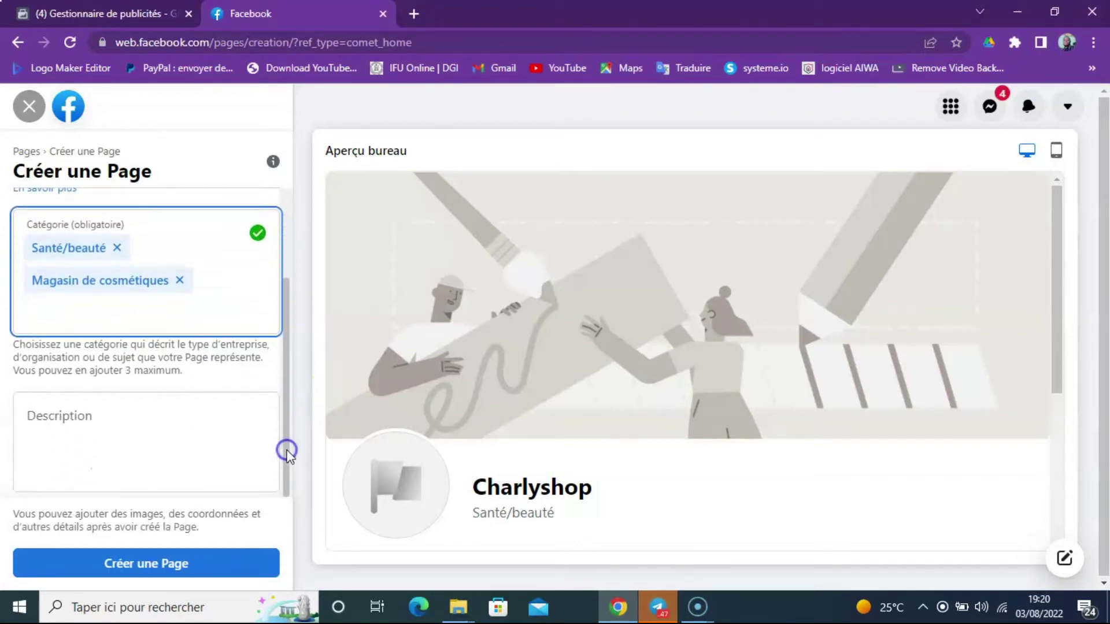
left_click(99, 422)
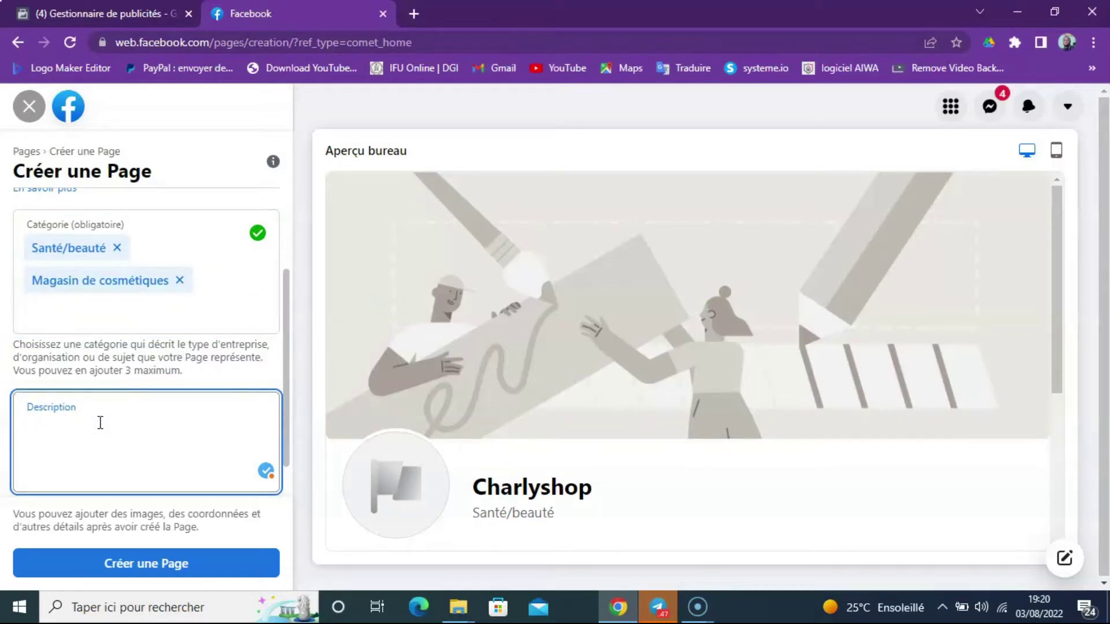
type("Achetr")
key("BackSpace")
type("er en toute confiance ")
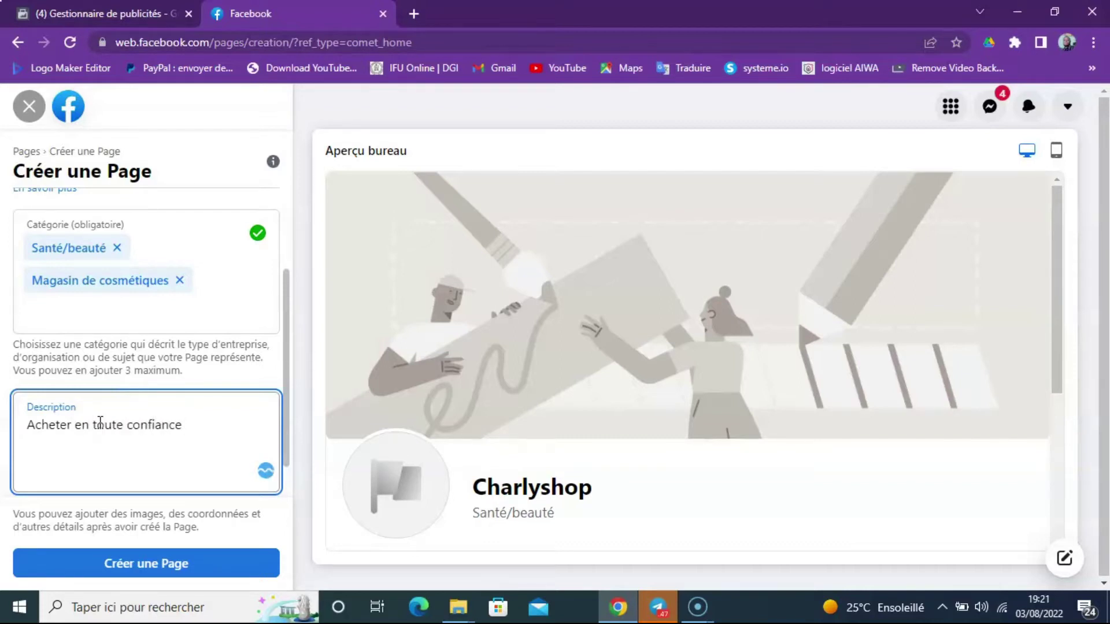
type("et en toute sérénité.")
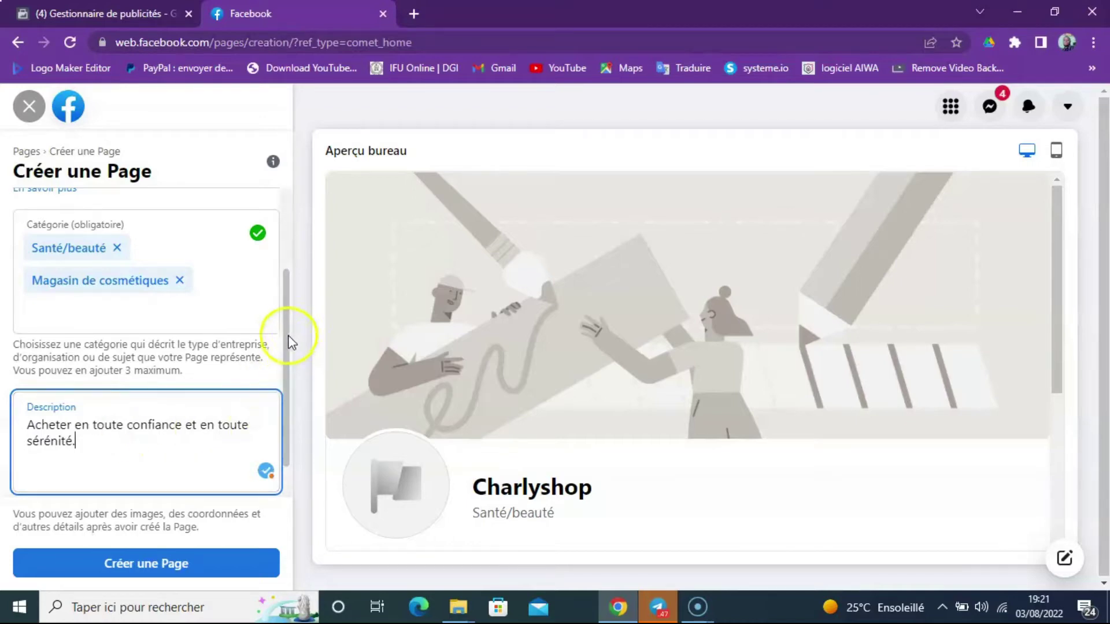
left_click_drag(286, 336, 283, 466)
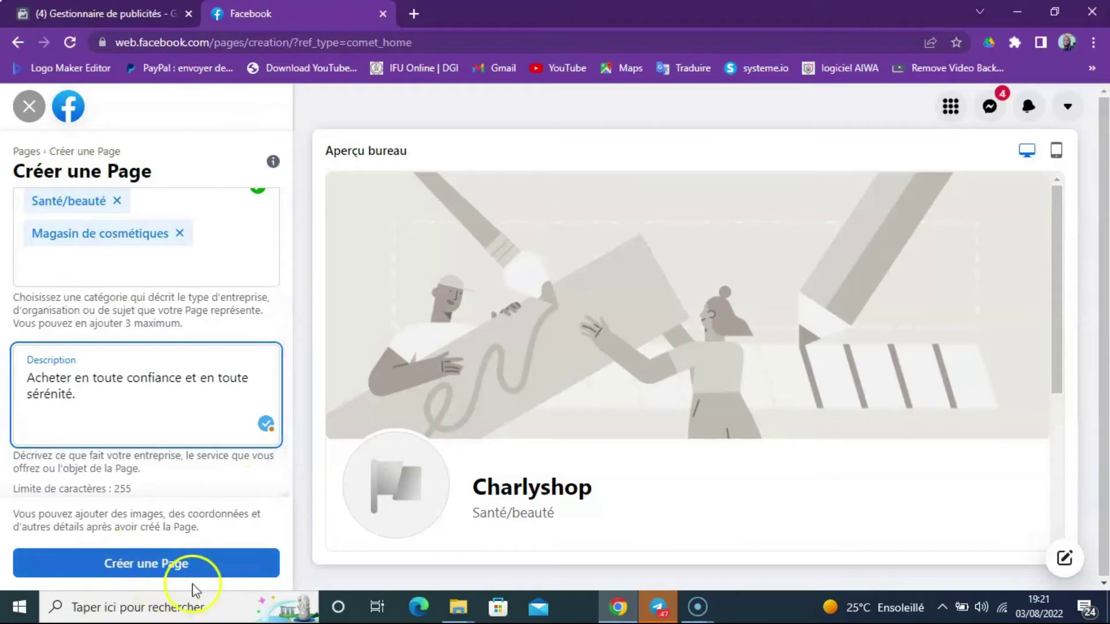
left_click(149, 564)
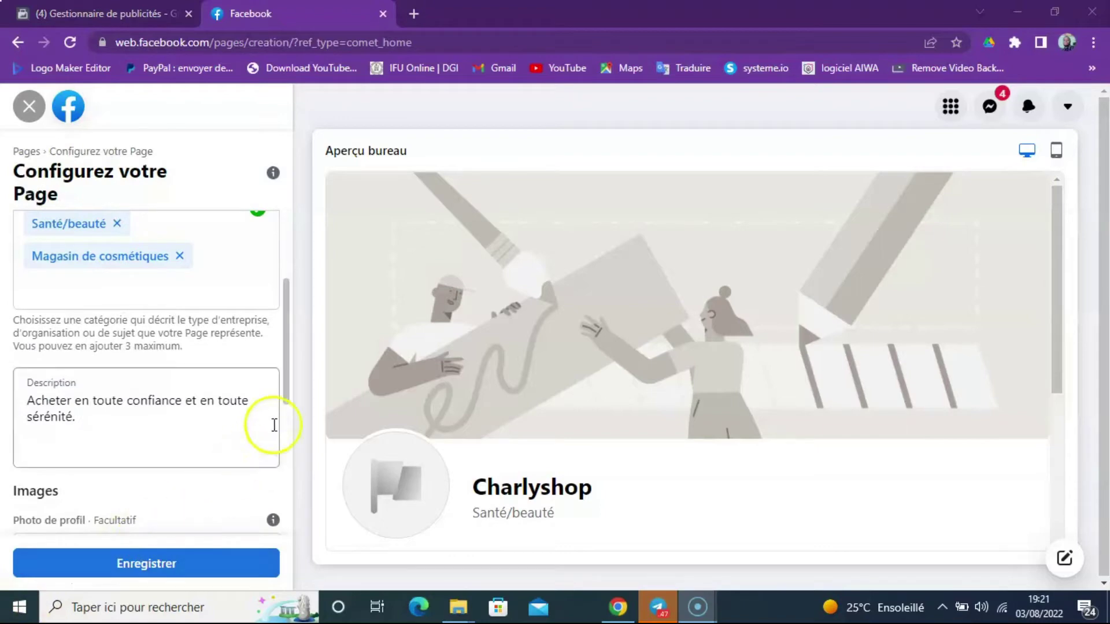
mouse_move(288, 396)
left_mouse_down()
mouse_move(289, 449)
mouse_move(278, 337)
mouse_move(313, 399)
mouse_move(315, 447)
mouse_move(287, 410)
left_mouse_up()
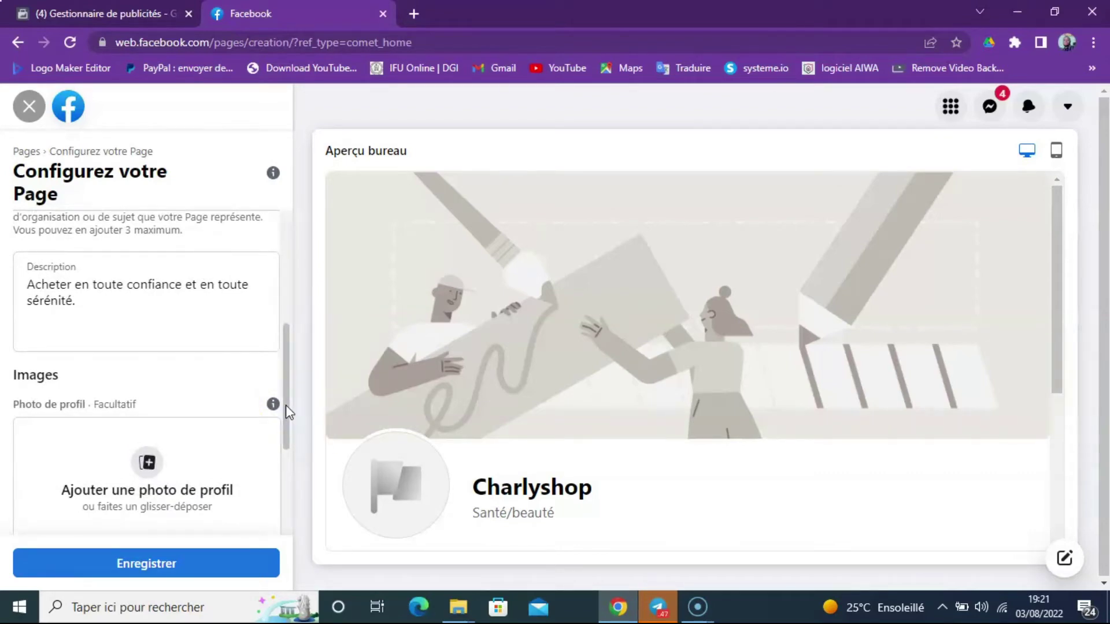
left_click_drag(285, 416, 289, 502)
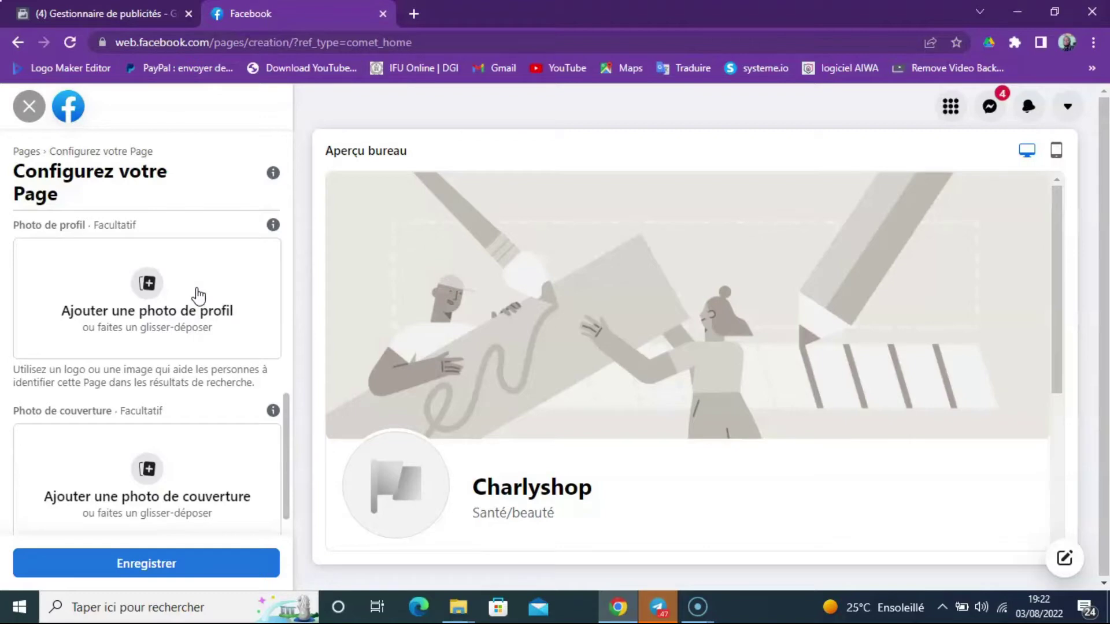
left_click(150, 283)
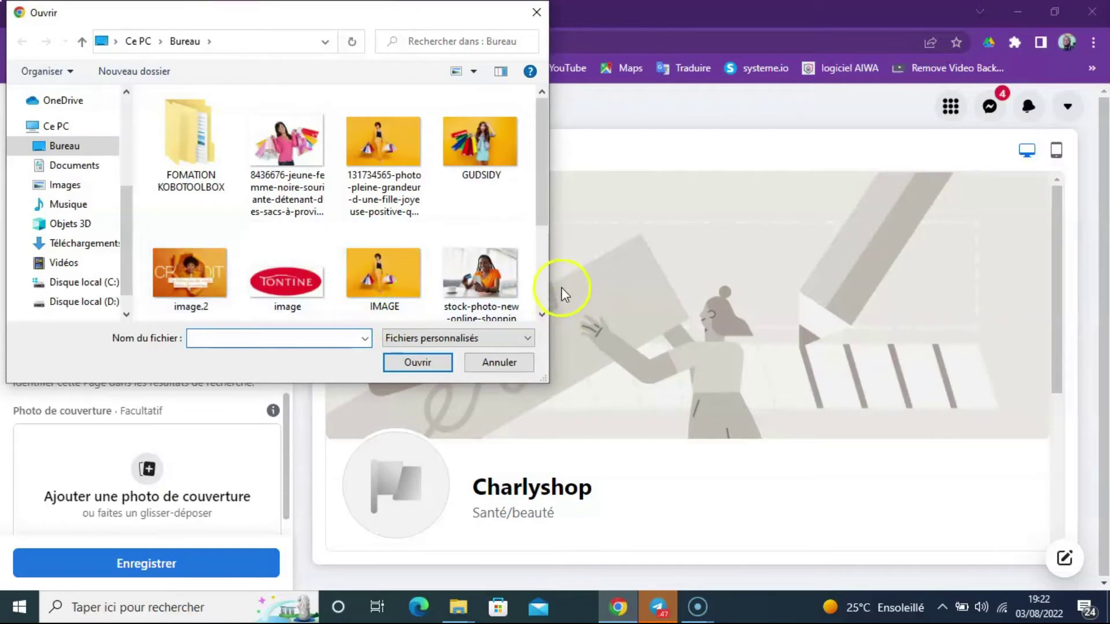
left_click_drag(546, 209, 546, 280)
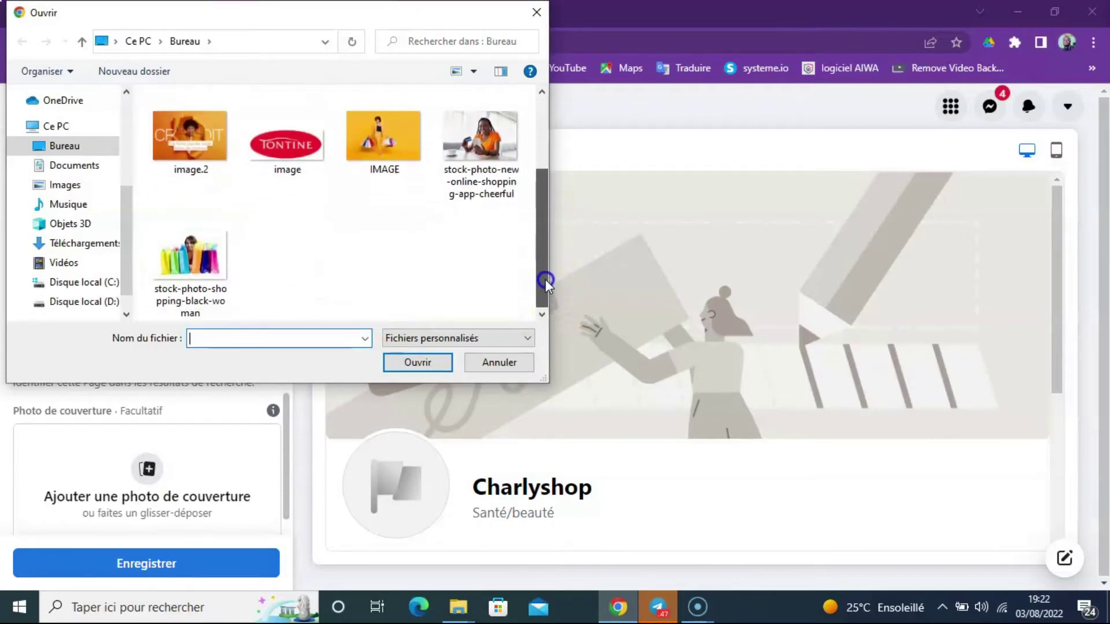
left_click(100, 306)
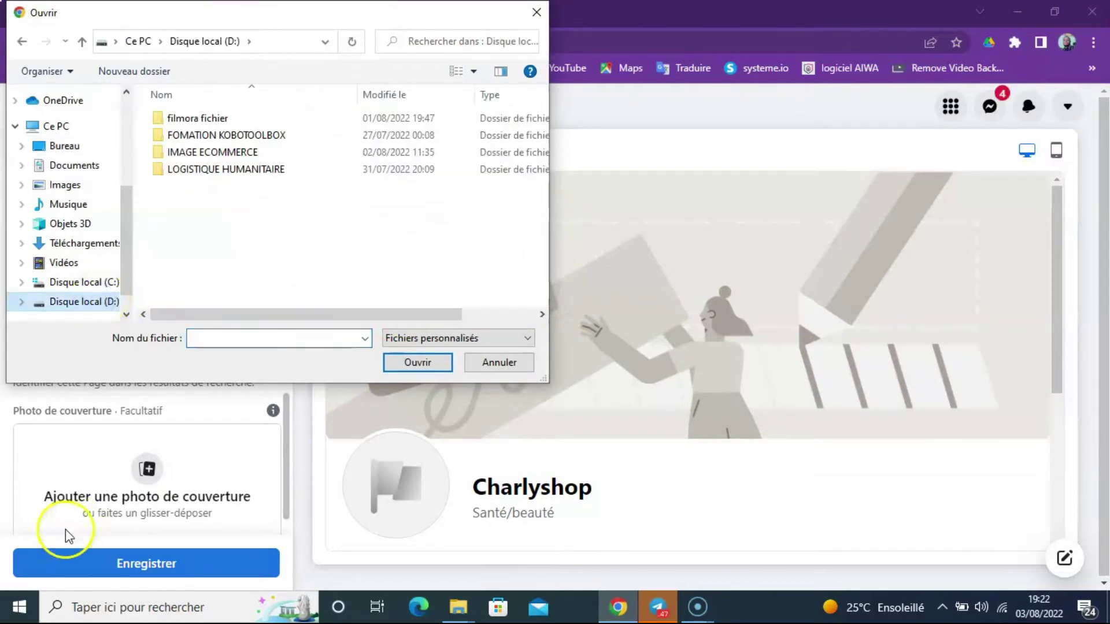
left_click(87, 246)
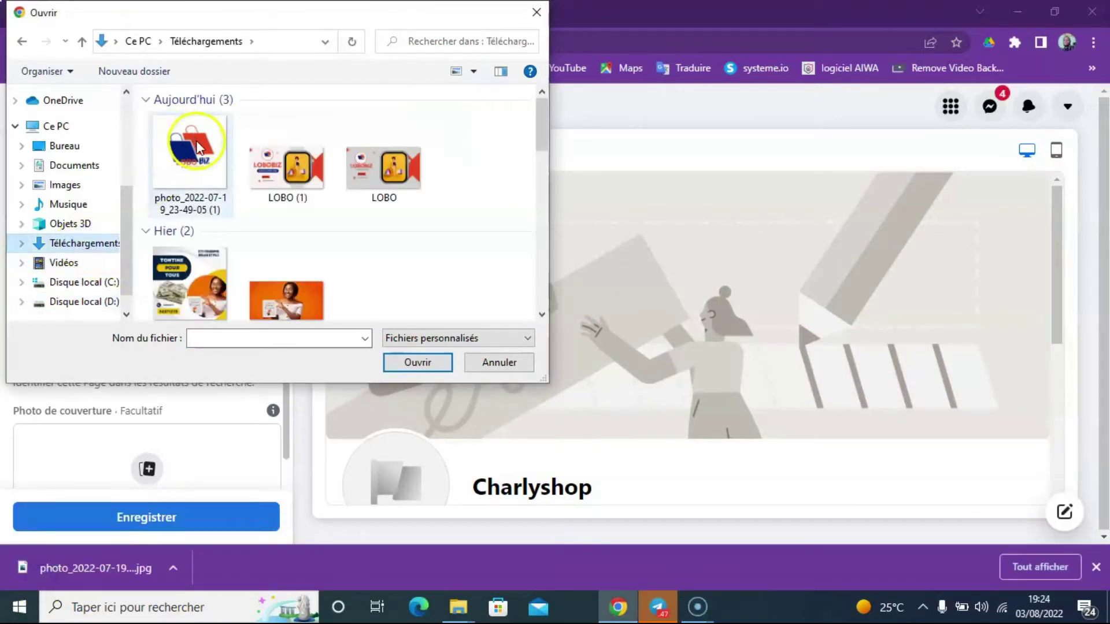
left_click(202, 173)
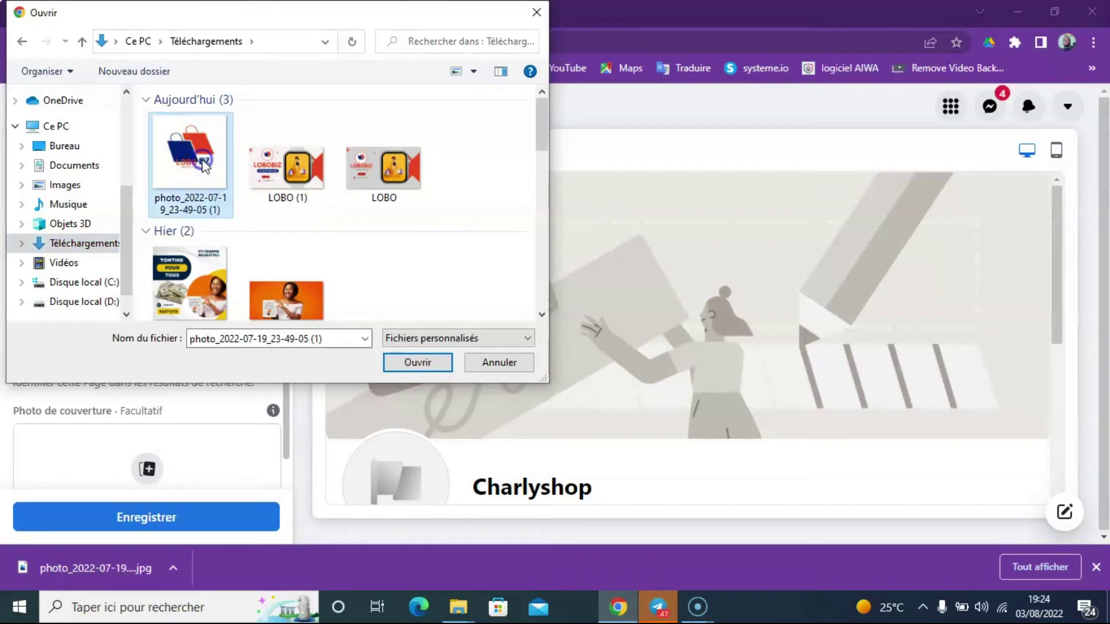
left_click(431, 362)
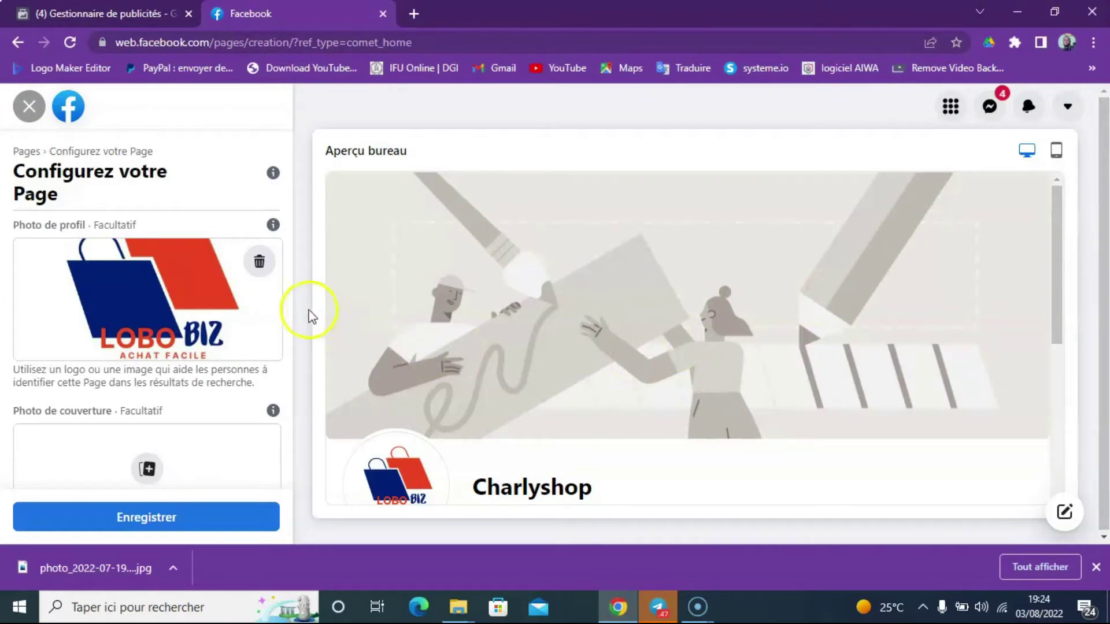
Step: Add the image "LOBO (1)" as the Page's cover photo and save the Page configuration
left_click_drag(287, 419, 287, 498)
left_click(147, 382)
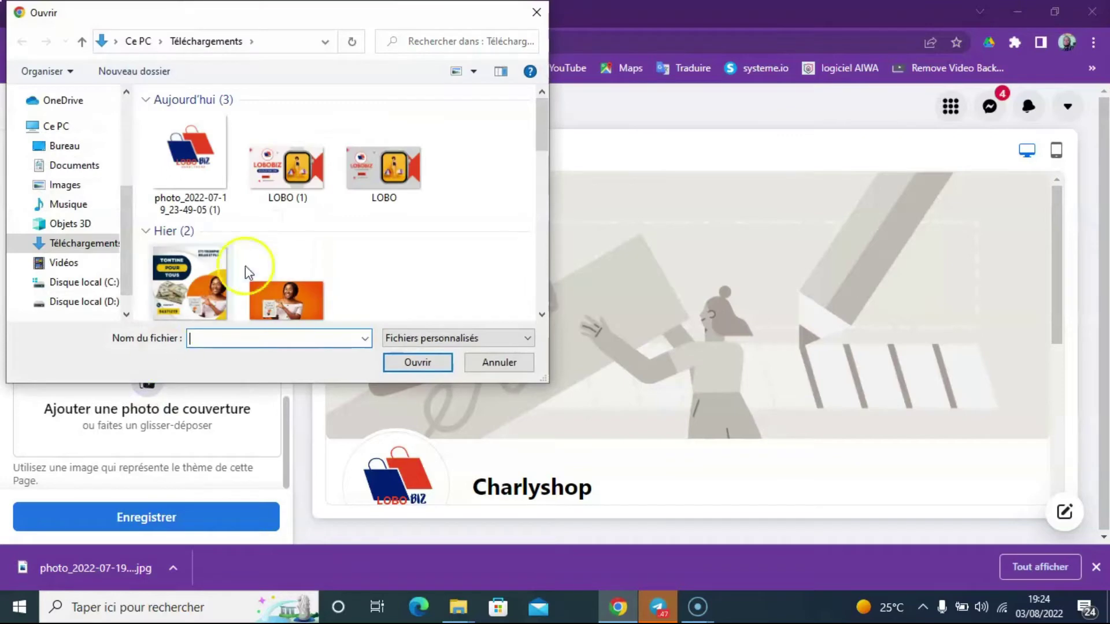
left_click(279, 175)
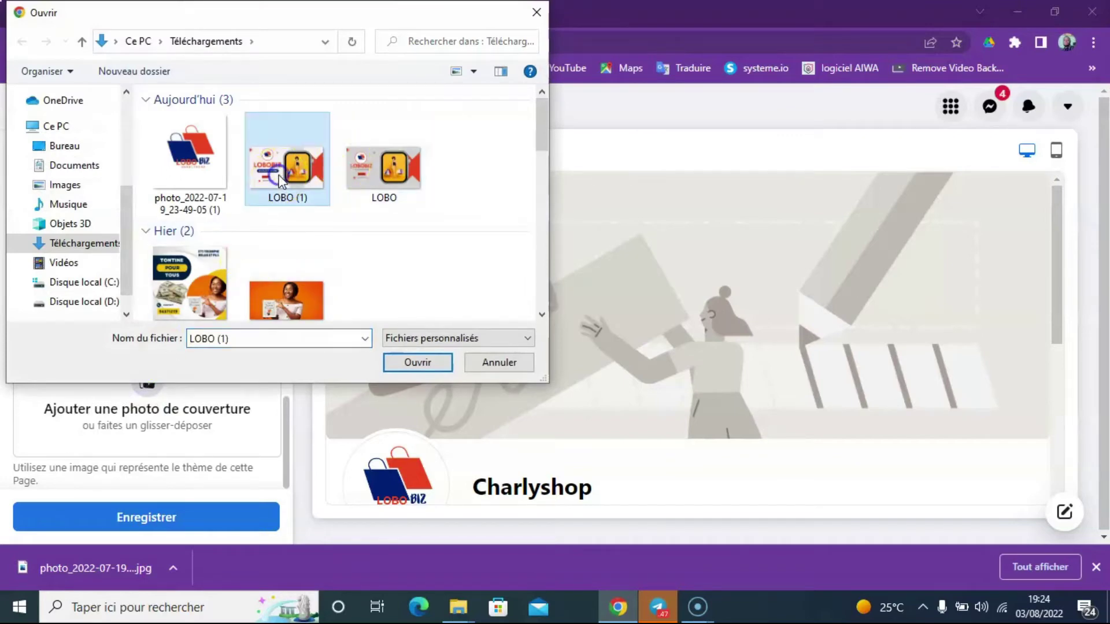
left_click(418, 363)
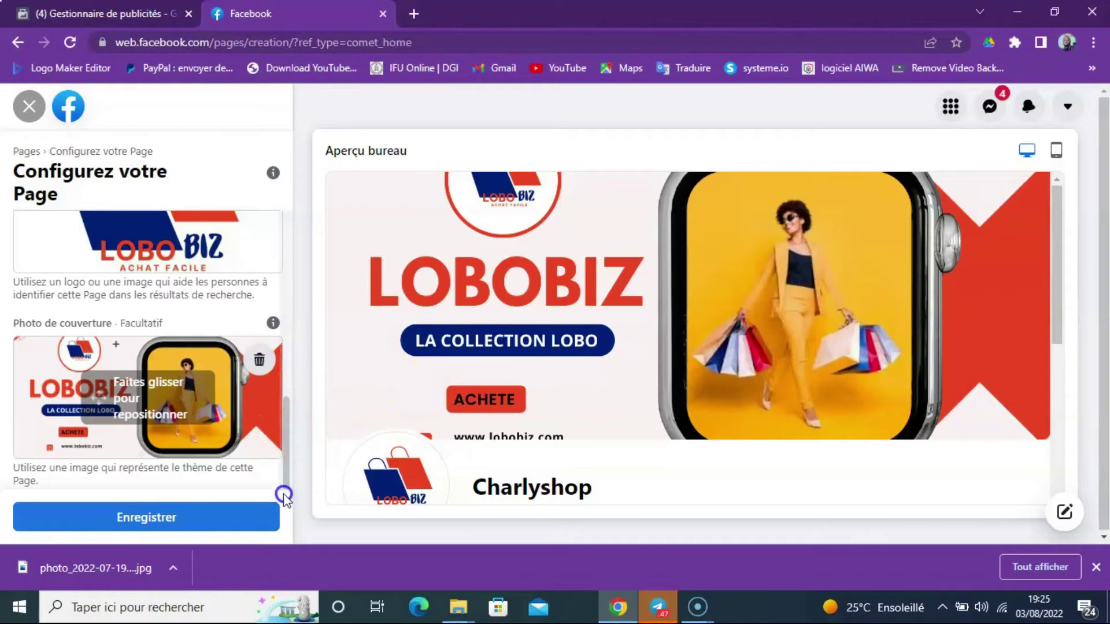
left_click(159, 512)
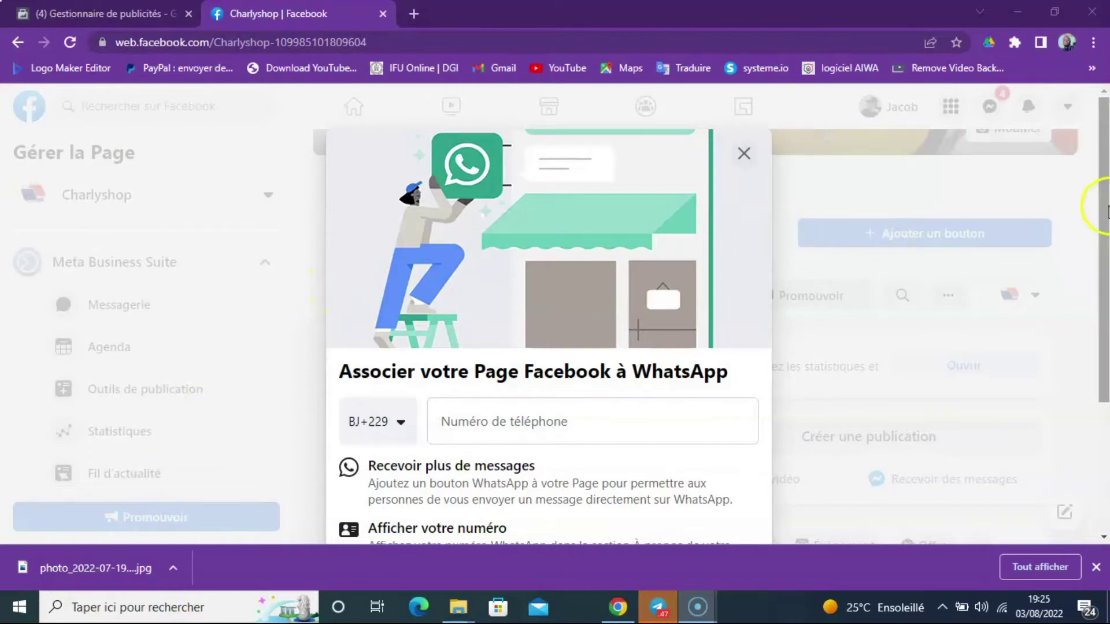
Step: Quit the WhatsApp association dialog without linking a number and view the Charlyshop Page's header
left_click_drag(1106, 206, 1106, 302)
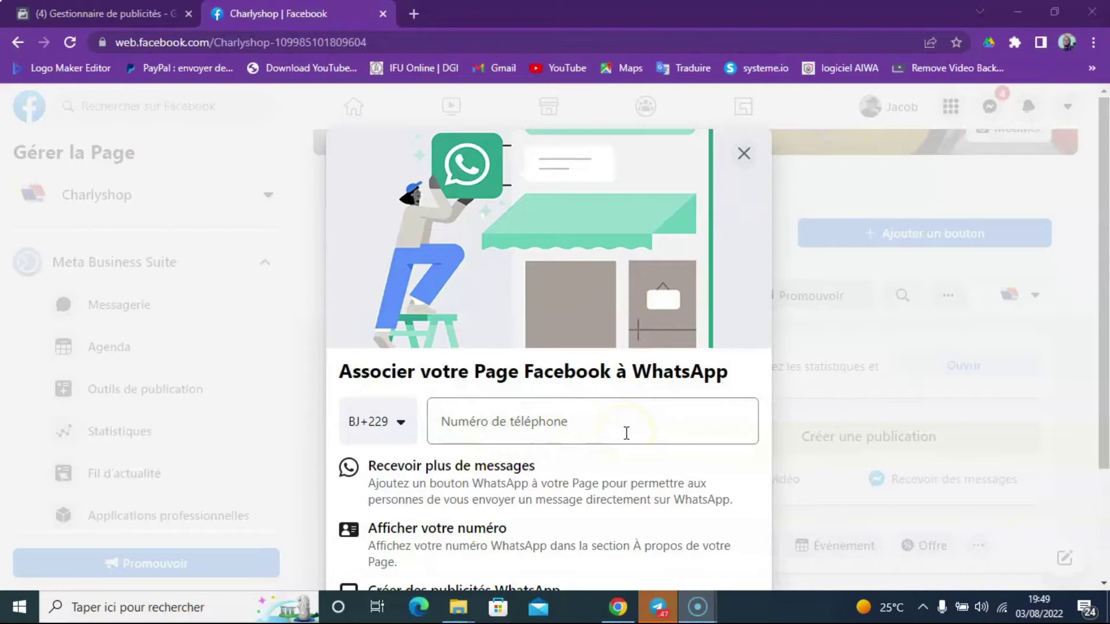
left_click(743, 155)
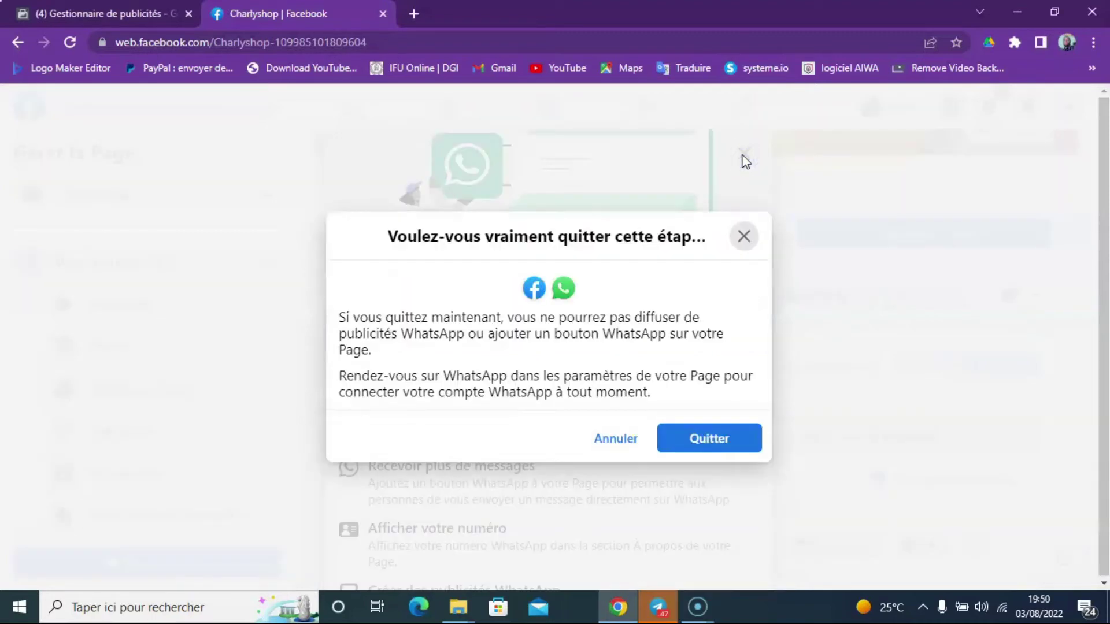
left_click(706, 437)
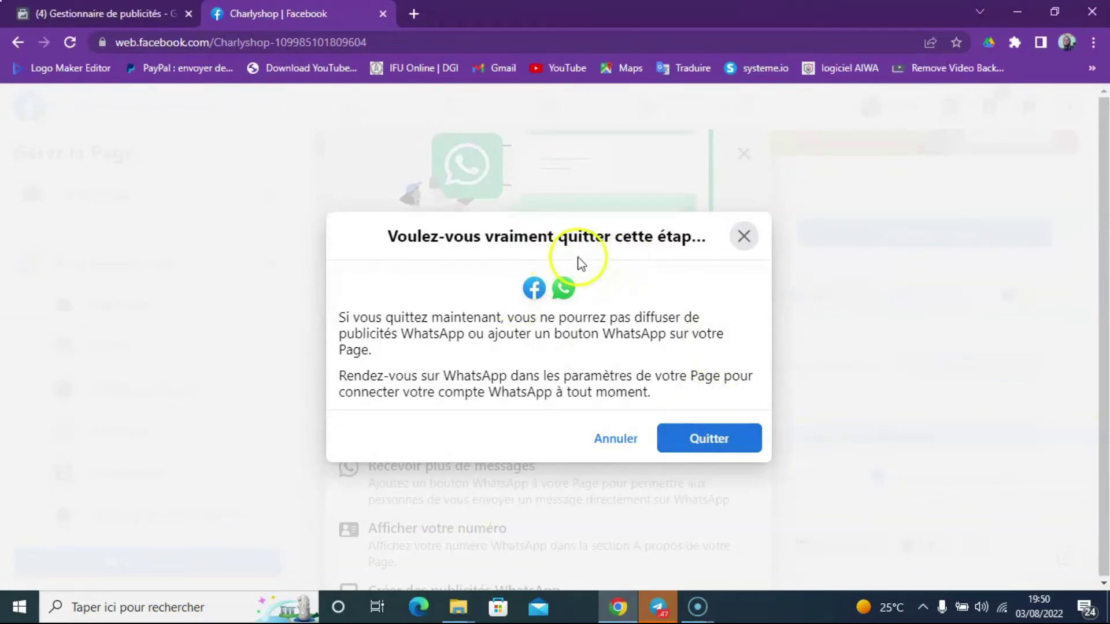
left_click(691, 436)
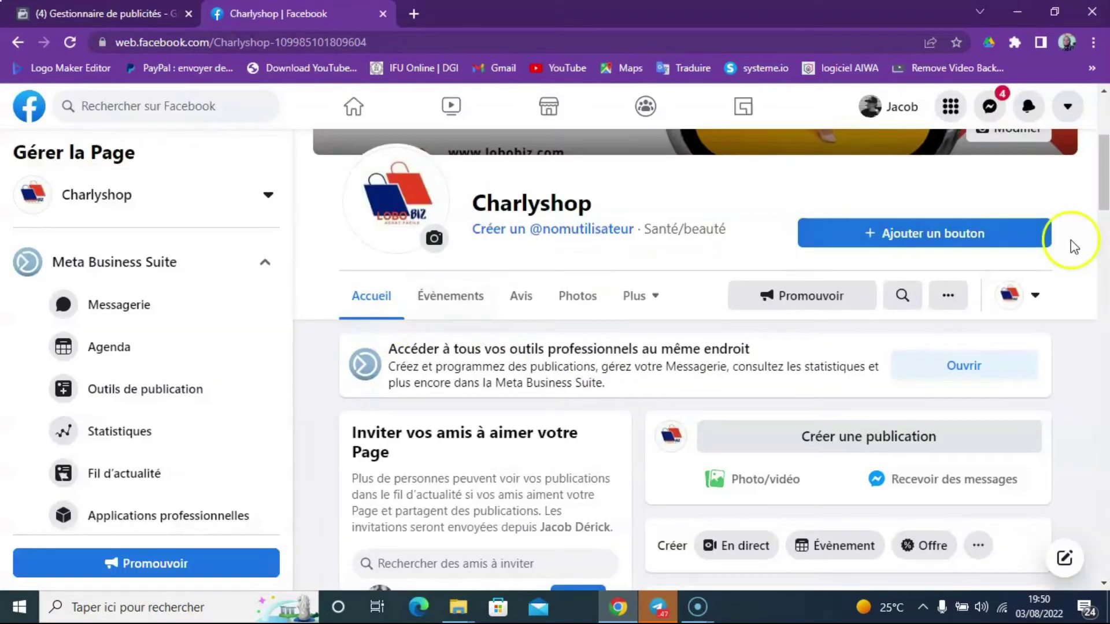
left_click_drag(1104, 215, 1103, 174)
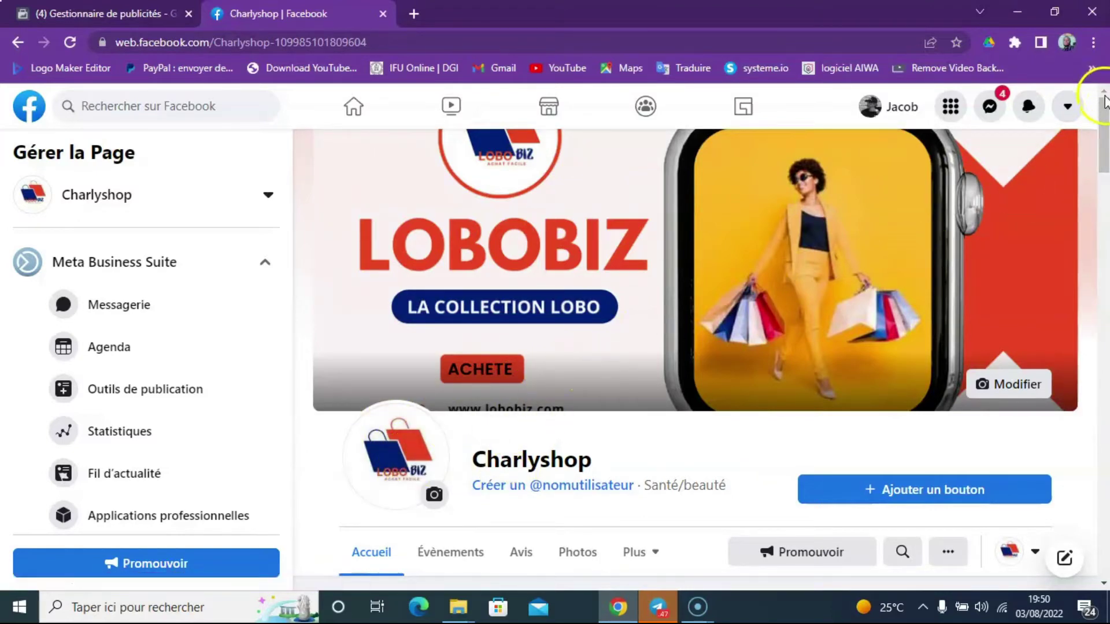
Step: Try to use charlyshop as the Page's username
mouse_move(1104, 109)
left_mouse_down()
mouse_move(1105, 170)
mouse_move(1106, 131)
left_mouse_up()
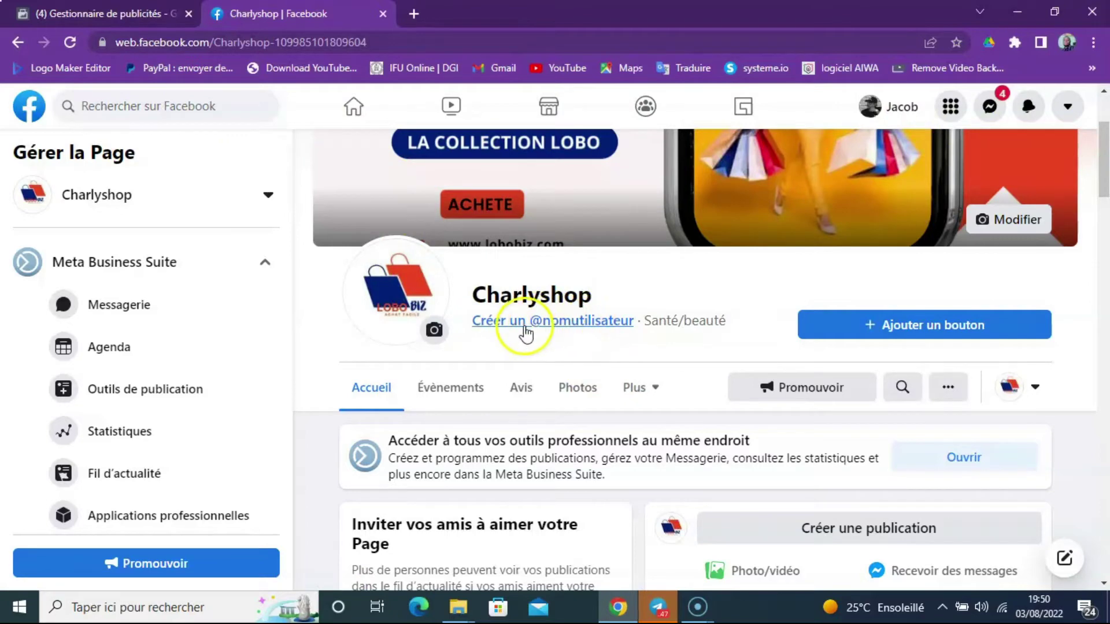
left_click(556, 328)
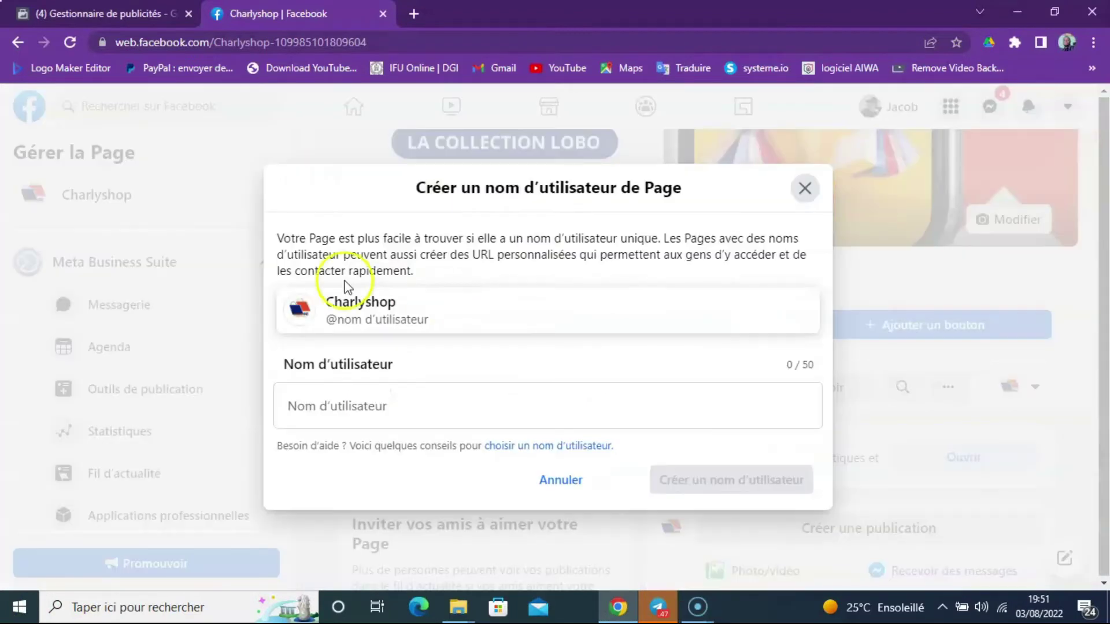
left_click(321, 410)
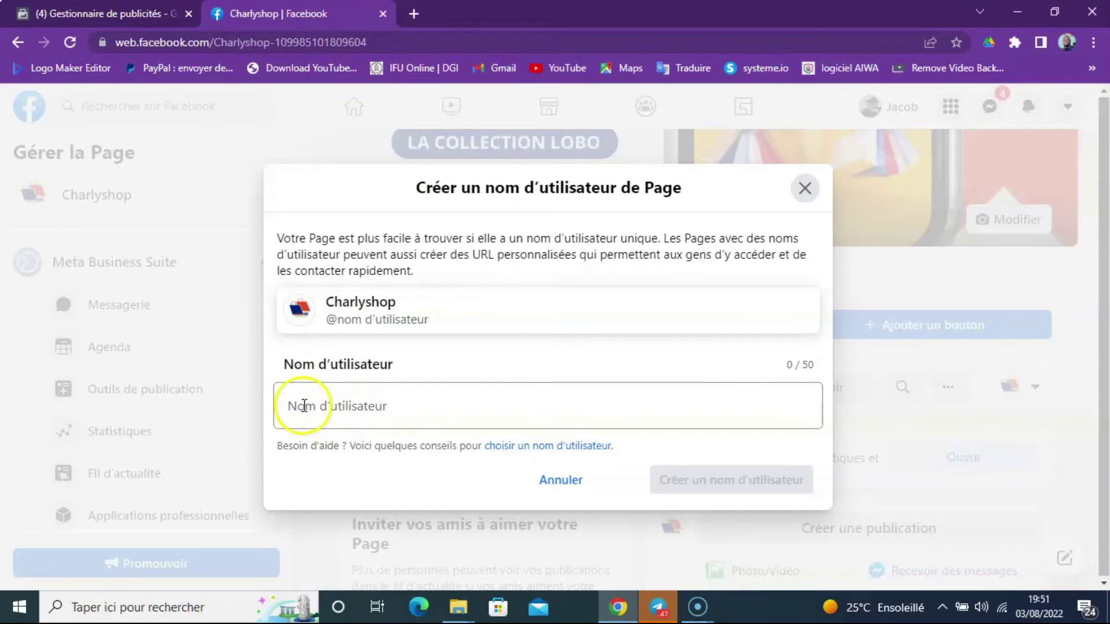
left_click(390, 407)
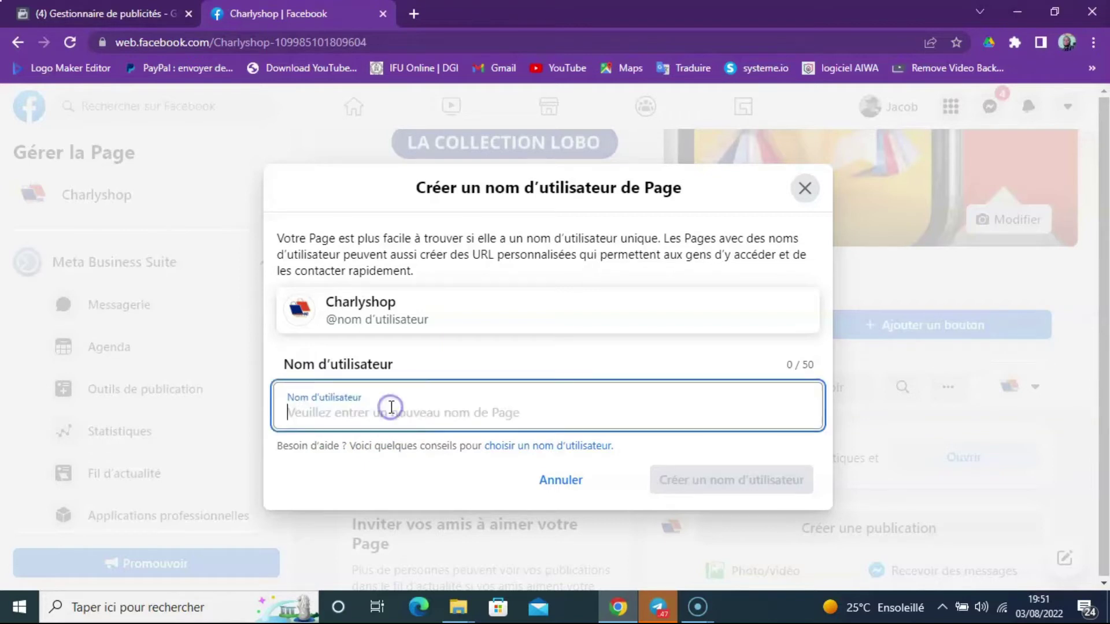
type("char")
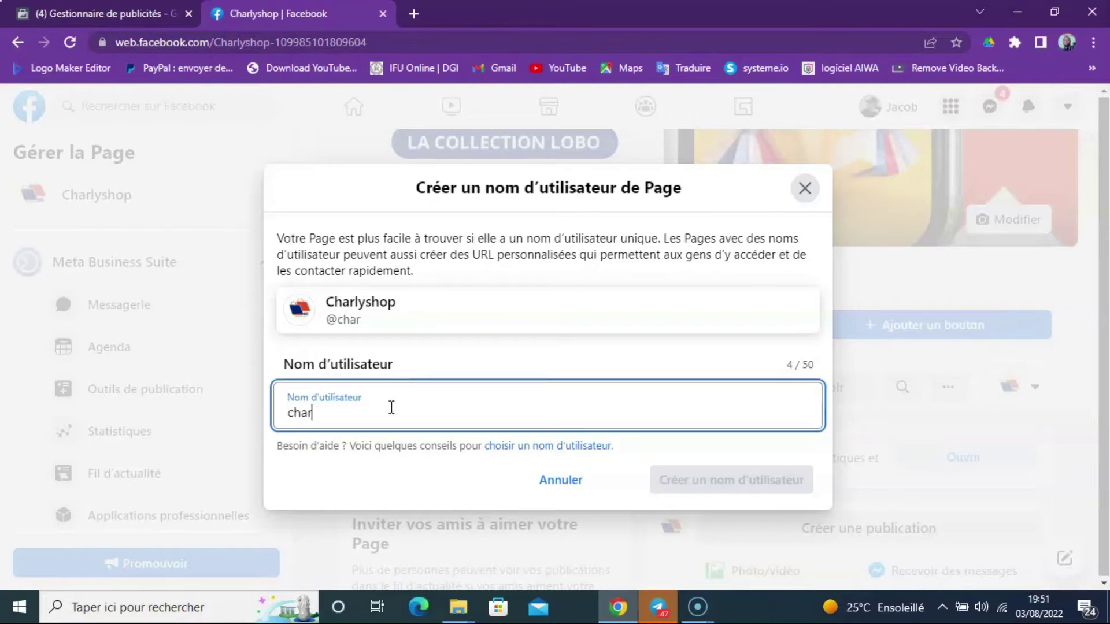
type("lyshop")
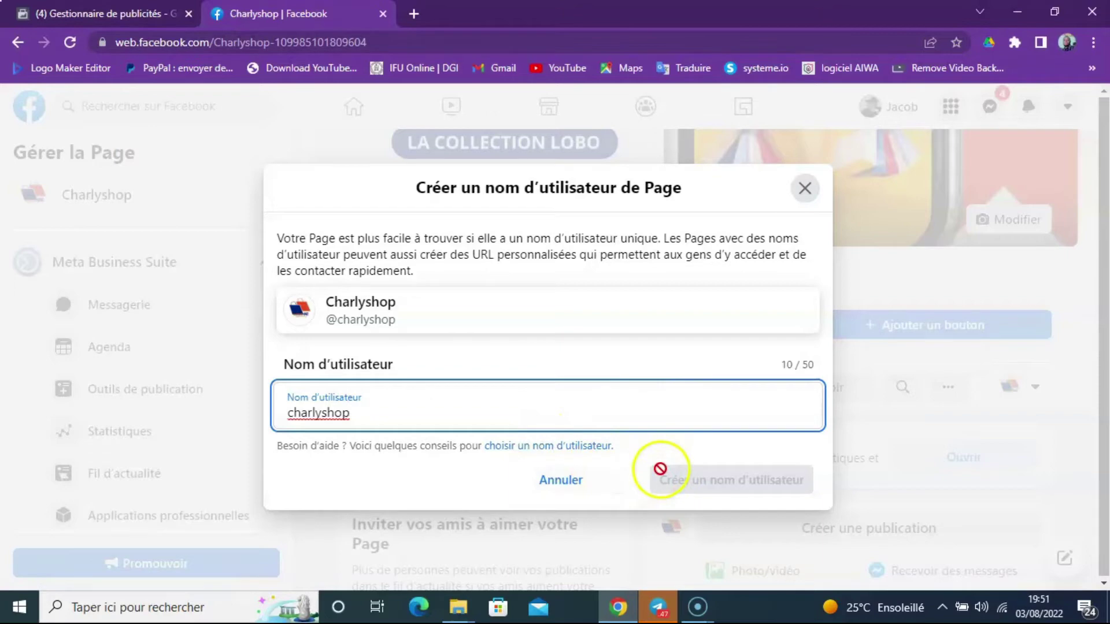
left_click(708, 451)
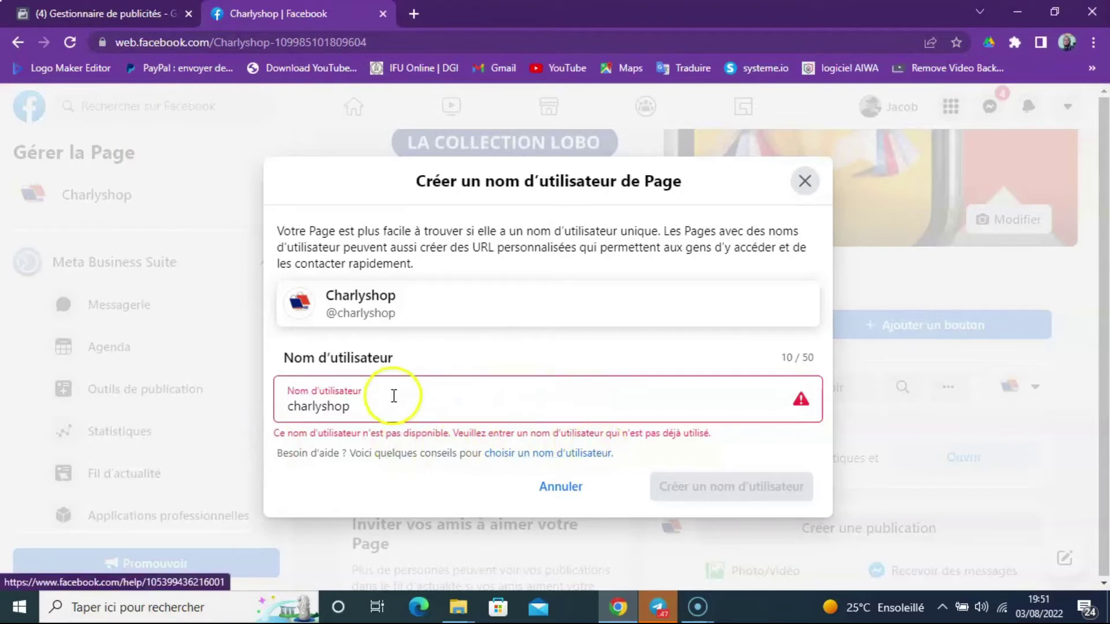
left_click(364, 399)
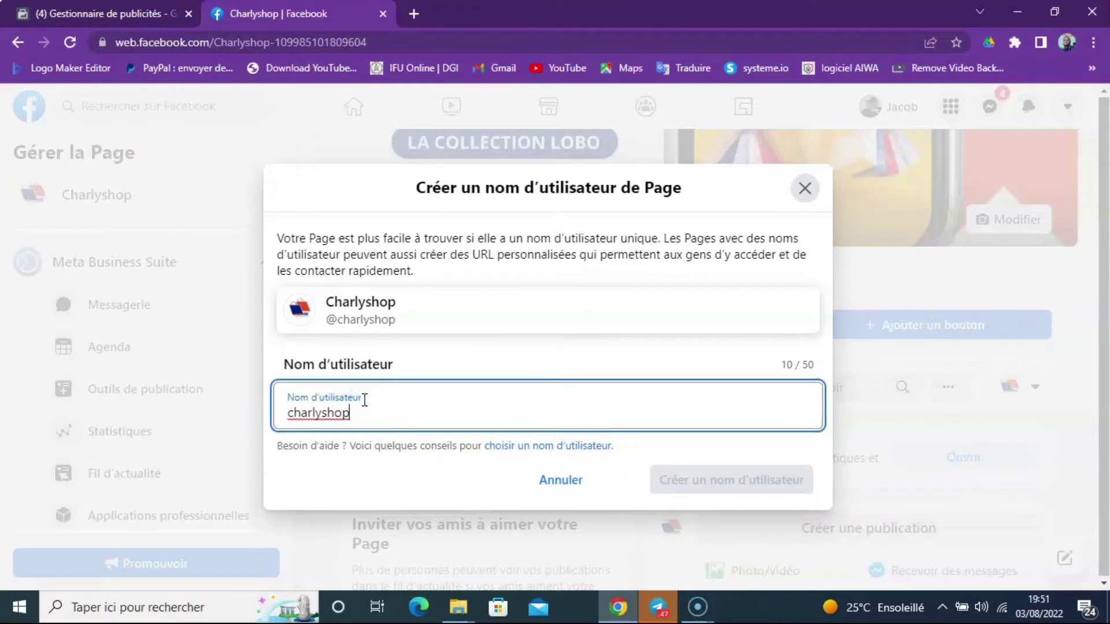
type("boutik")
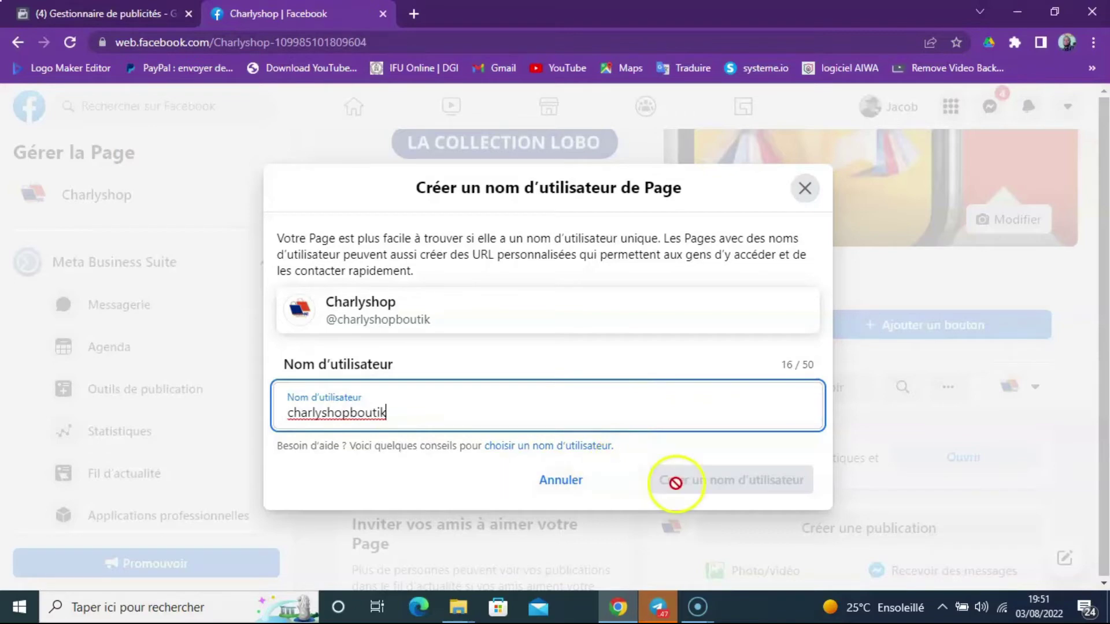
left_click(613, 471)
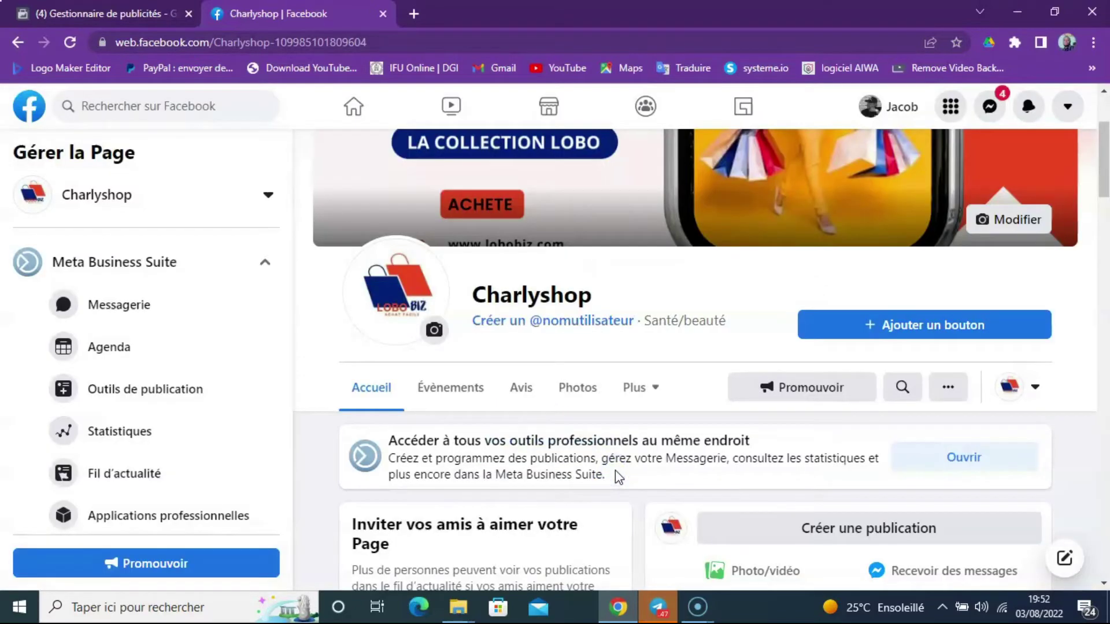
Step: Create the username charlyshopboutik for the Page and finish the username dialog
left_click(607, 320)
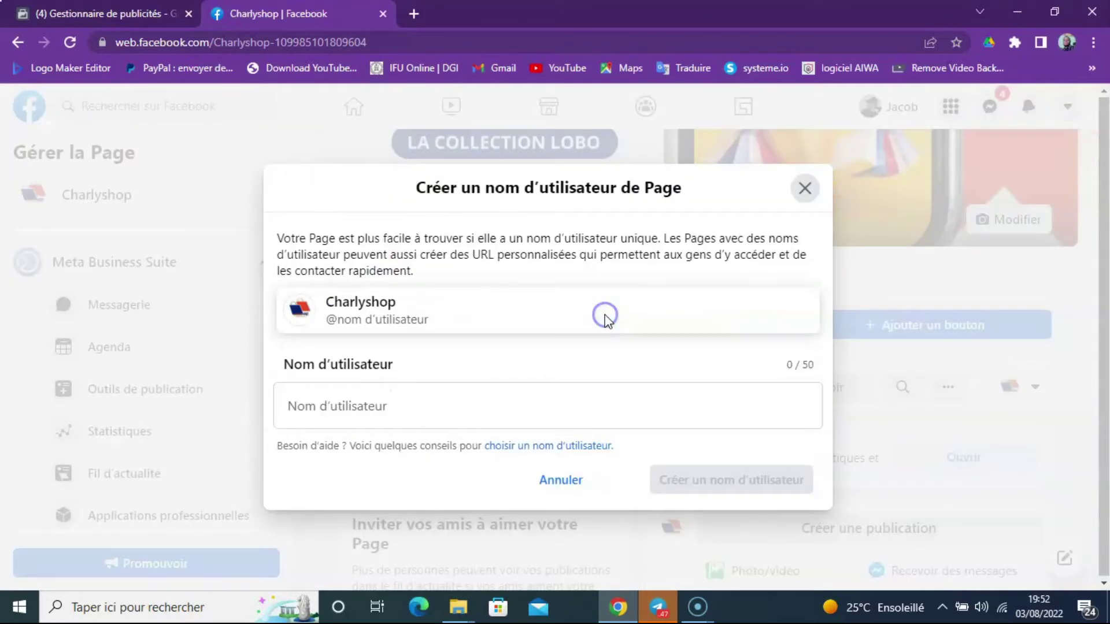
left_click(391, 415)
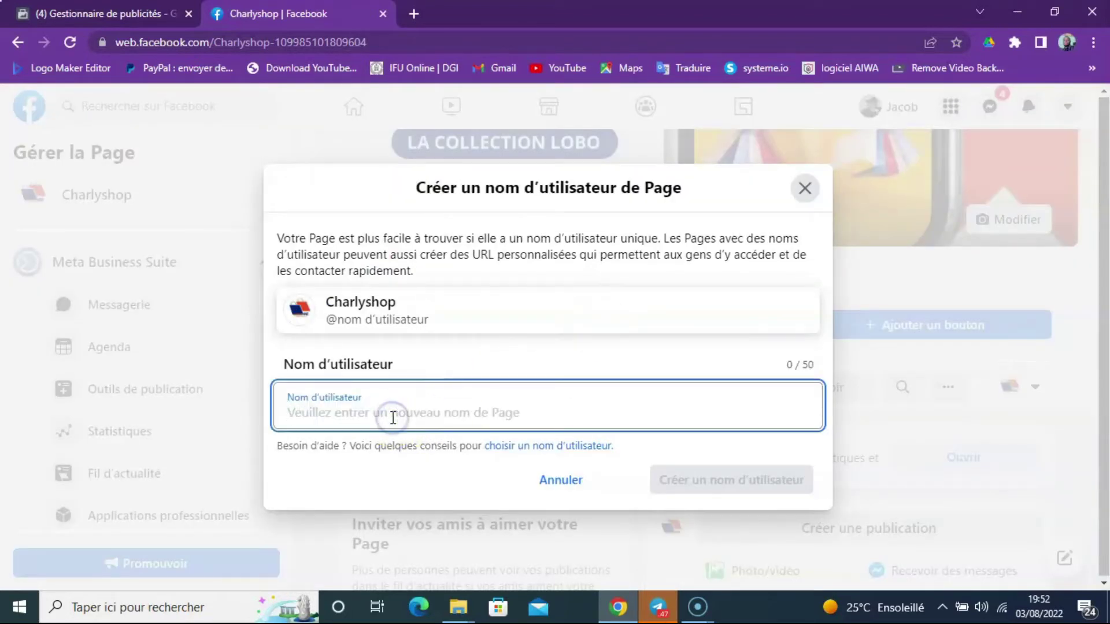
type("char")
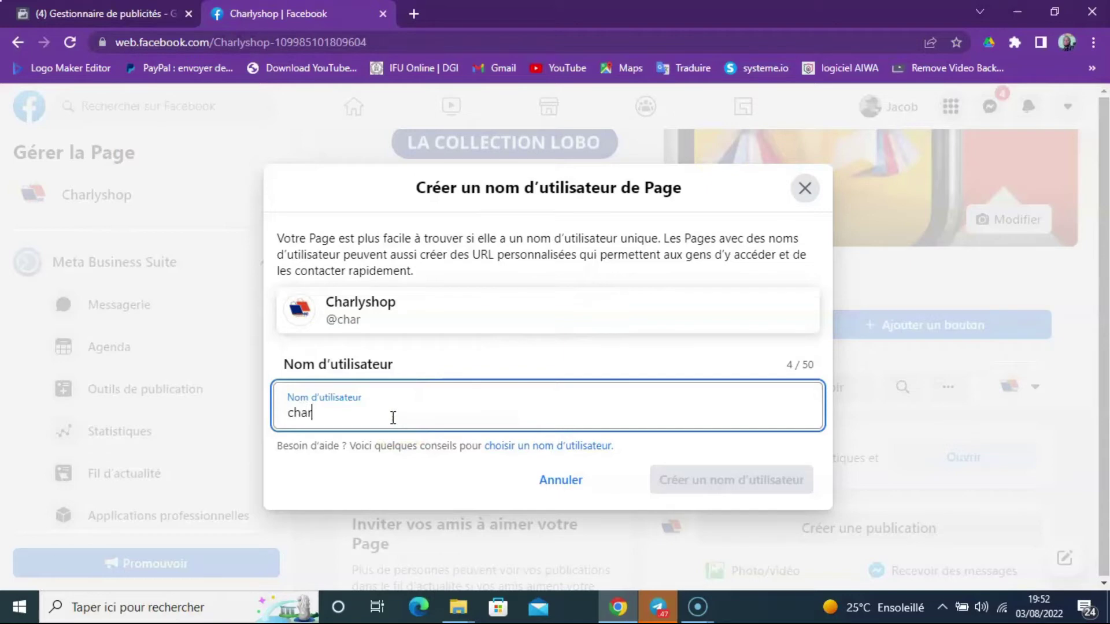
type("lyshopbo")
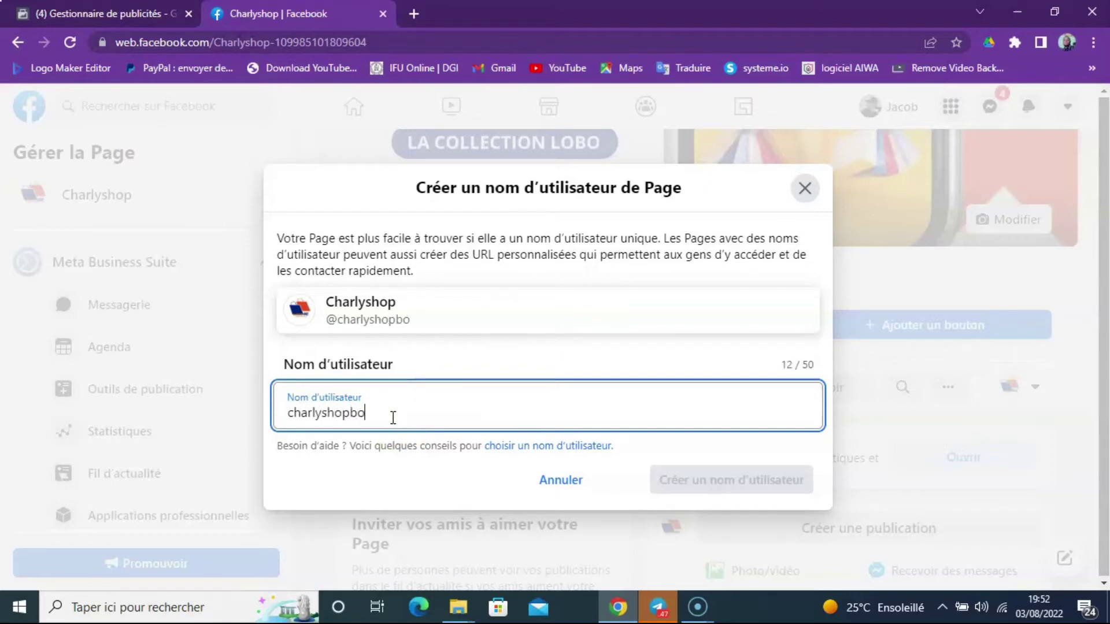
type("utik")
left_click(401, 472)
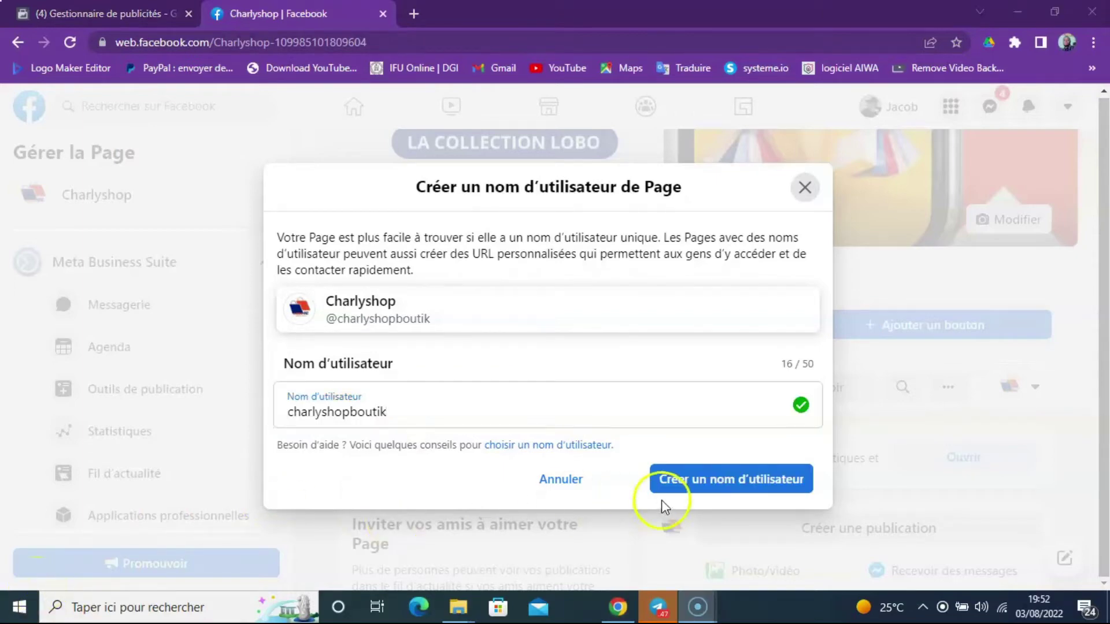
left_click(701, 484)
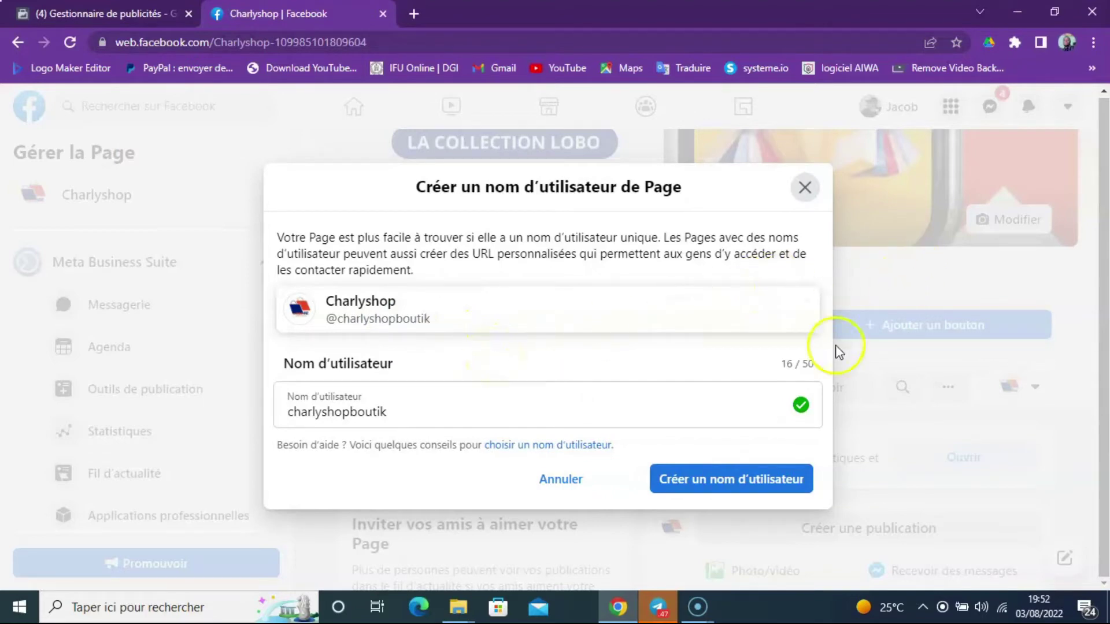
left_click(725, 477)
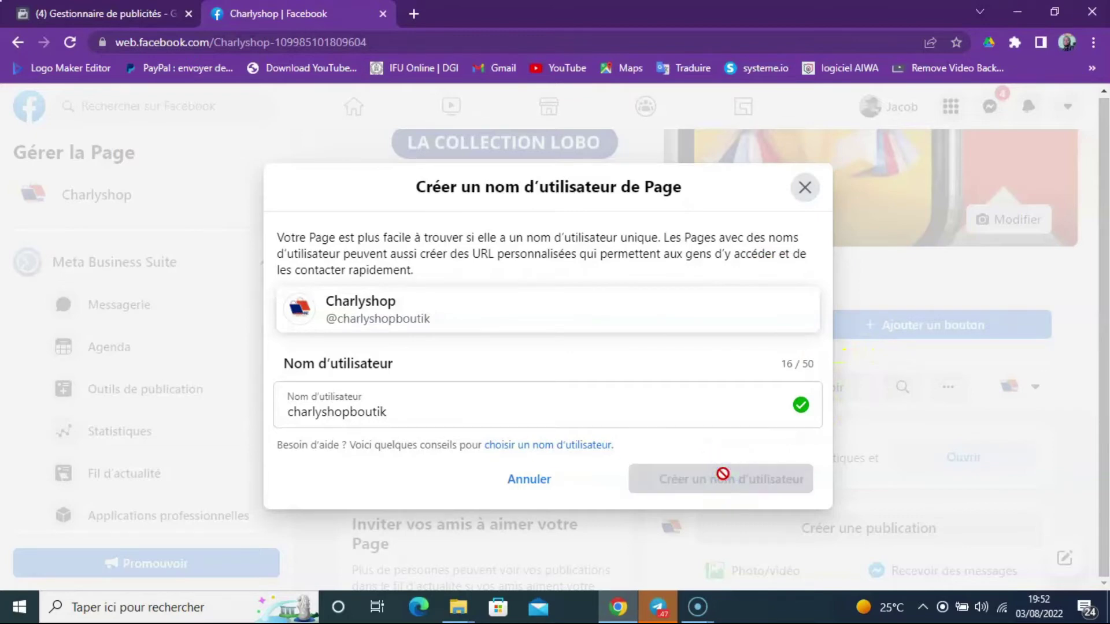
left_click(577, 472)
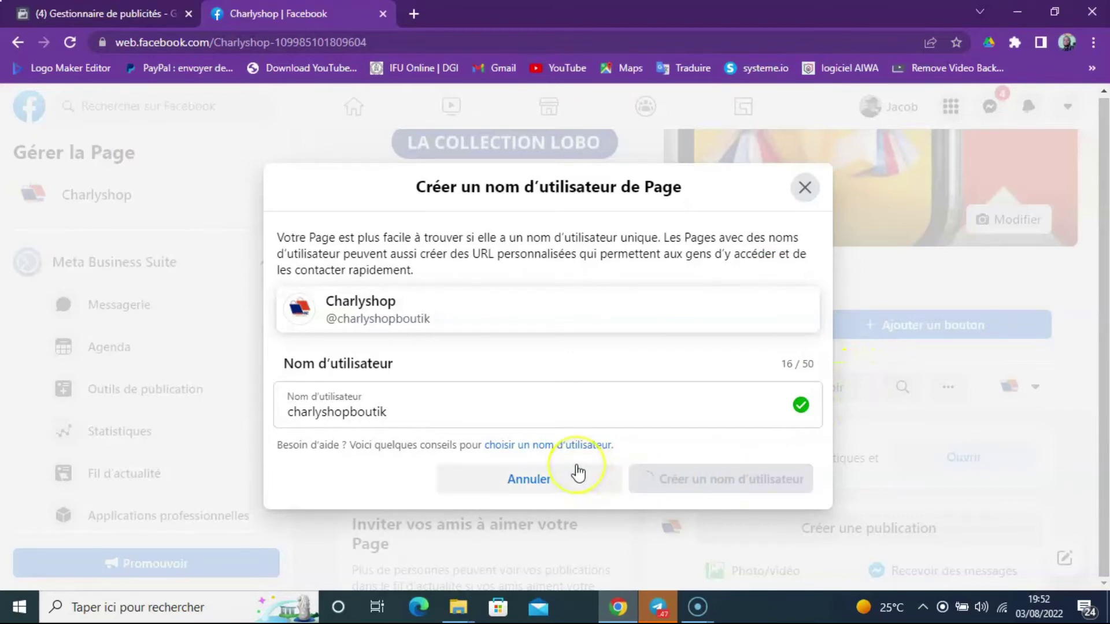
left_click(628, 459)
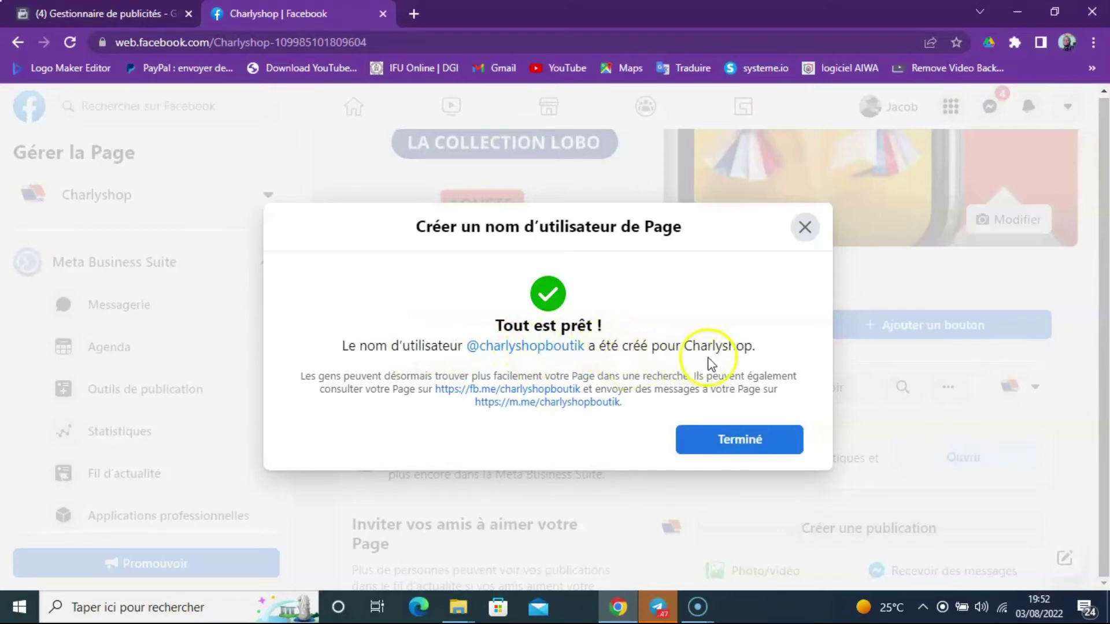
left_click(725, 446)
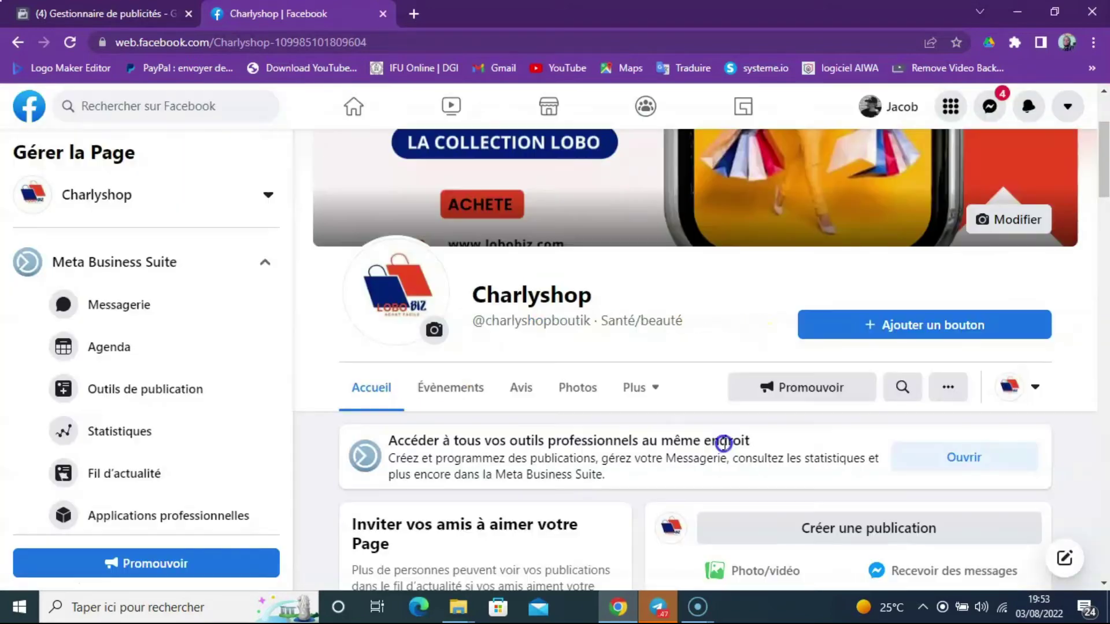
Step: Open the Page settings' role management and go to the section for assigning a new role
mouse_move(478, 318)
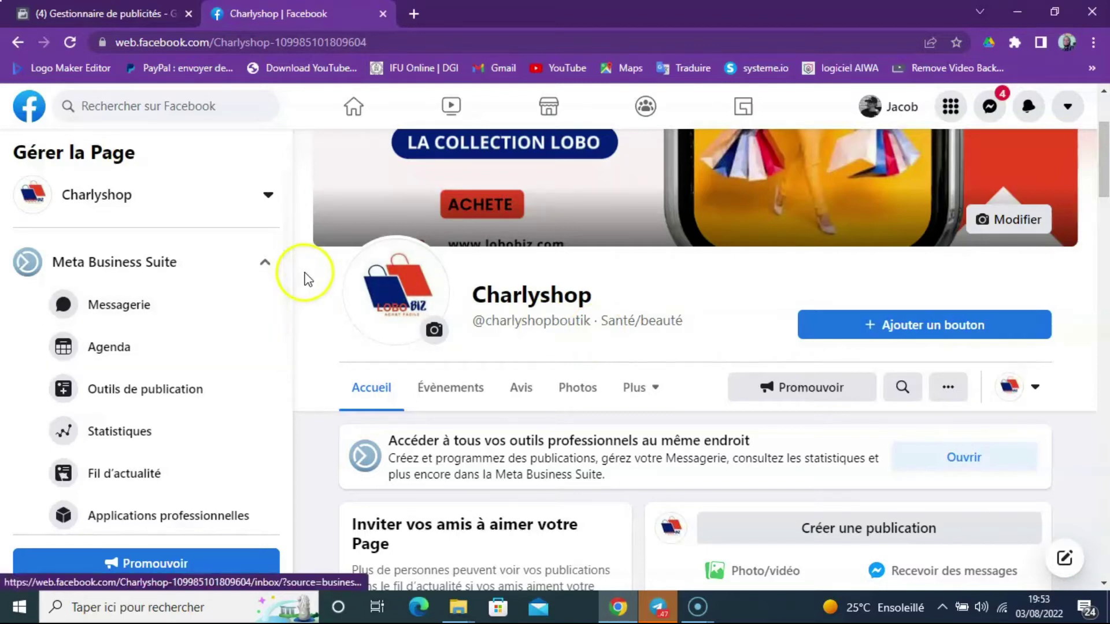
left_click(286, 269)
left_click_drag(286, 268, 287, 364)
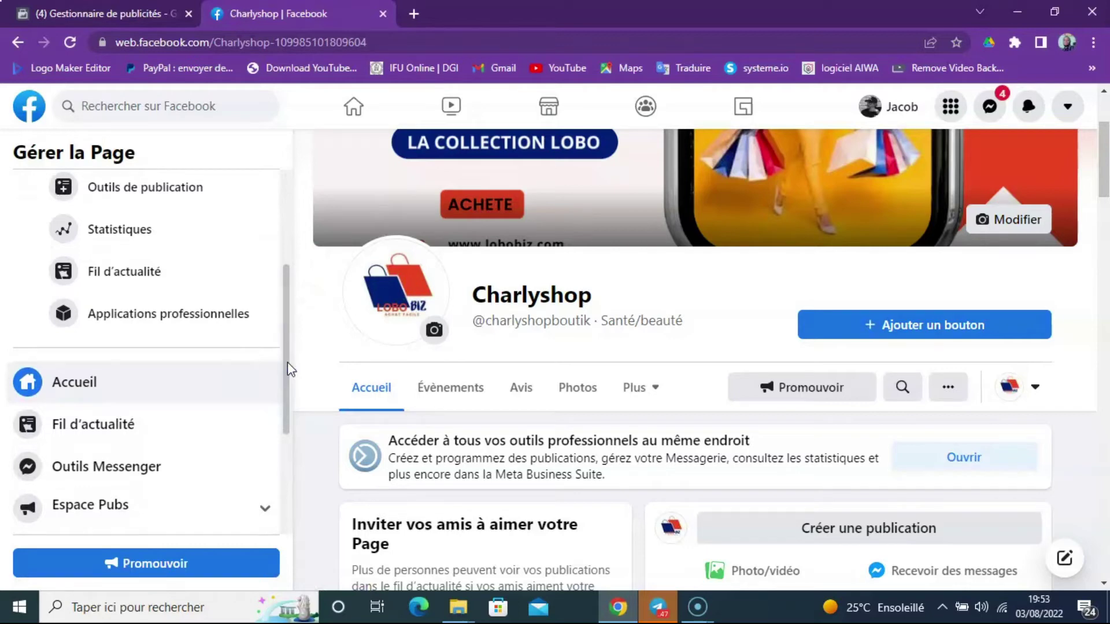
left_click_drag(287, 362, 294, 467)
left_click(77, 514)
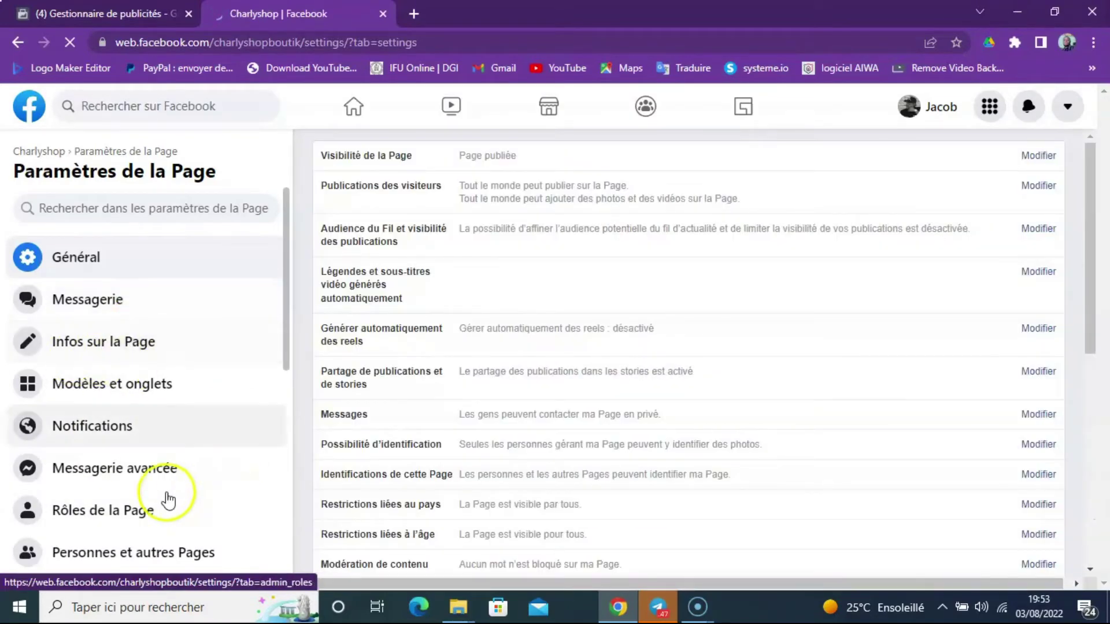
left_click(122, 510)
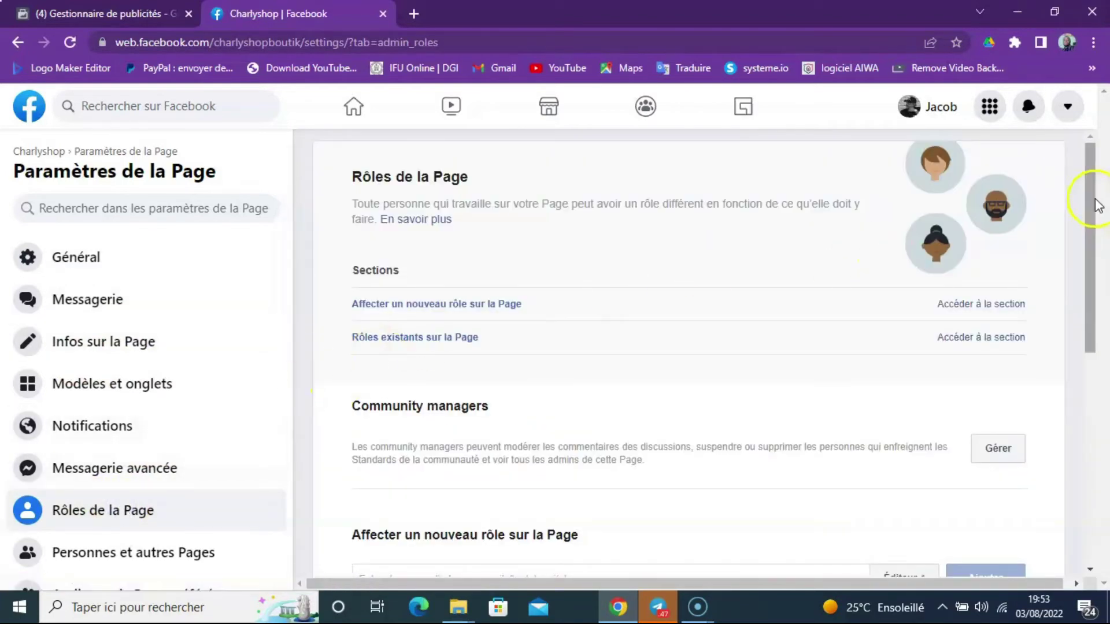
left_click_drag(1090, 202, 1093, 324)
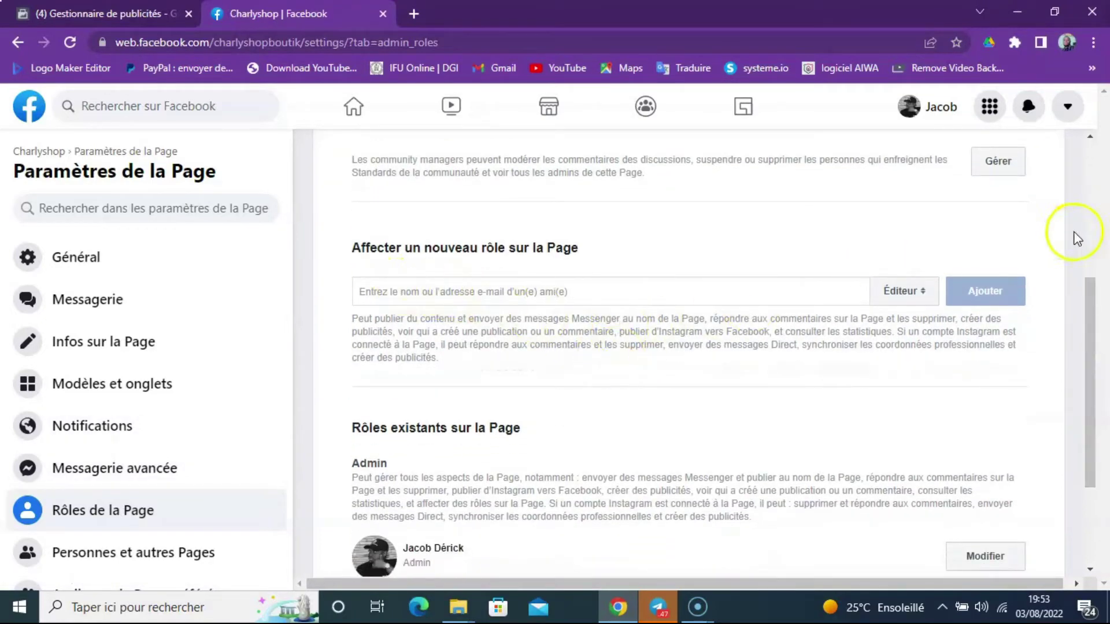
left_click_drag(1084, 291, 1090, 358)
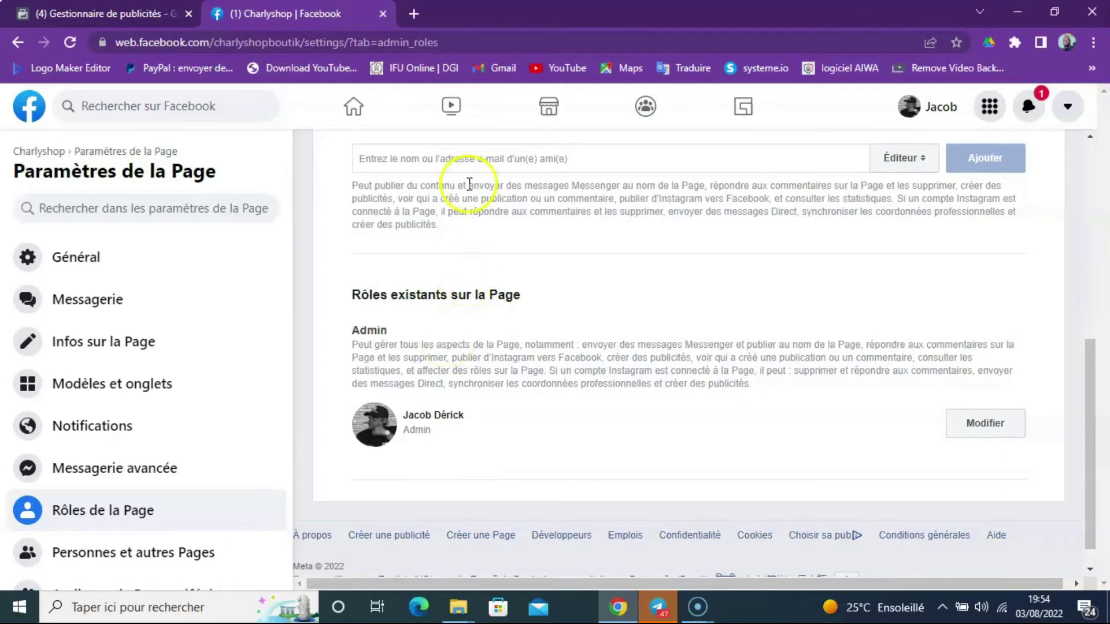
Step: Find the friend by name, give them the Admin role and submit the new Page role
left_click(496, 158)
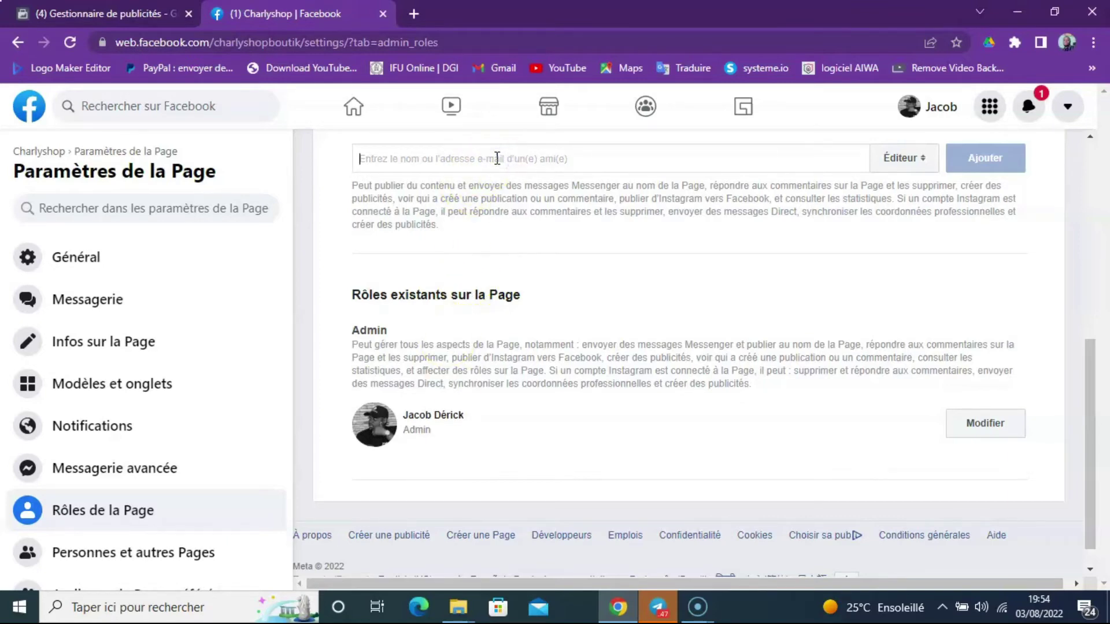
type("Char")
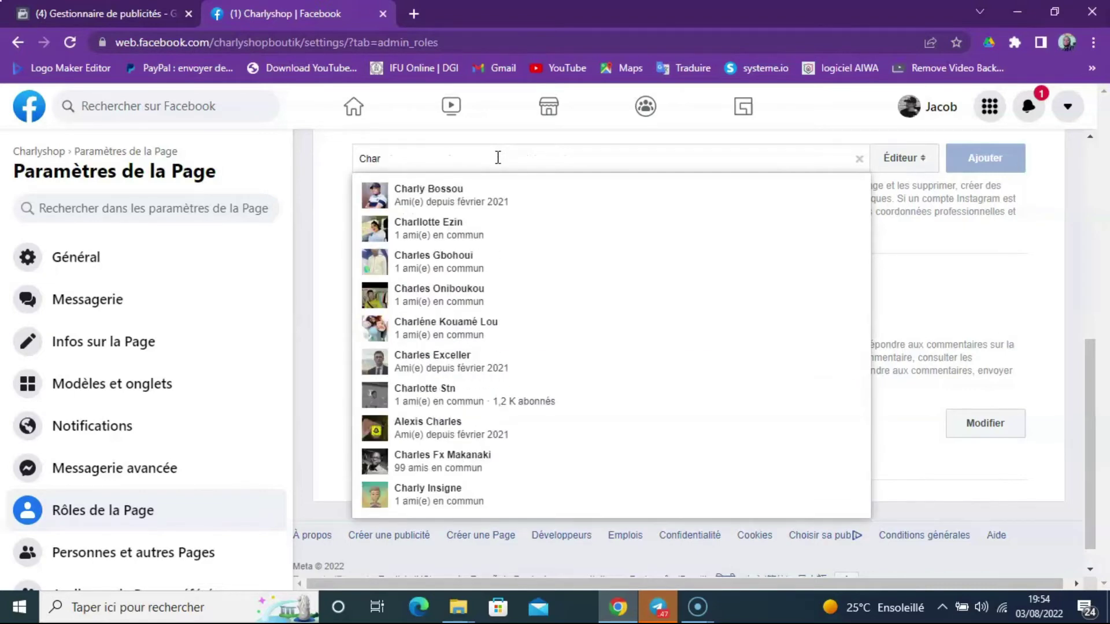
left_click(440, 189)
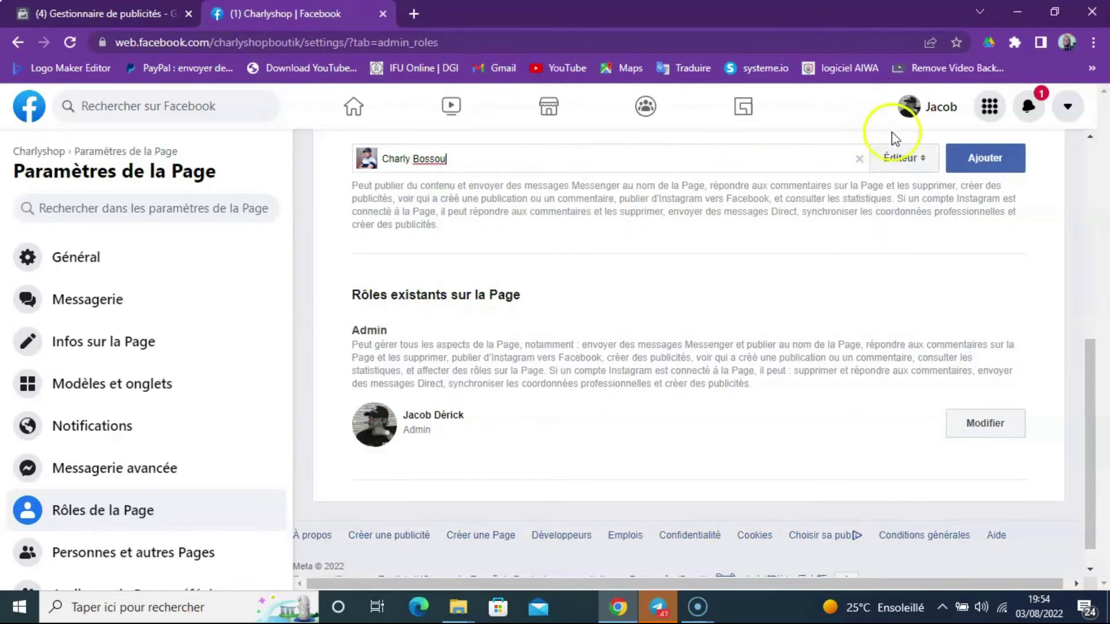
left_click(923, 162)
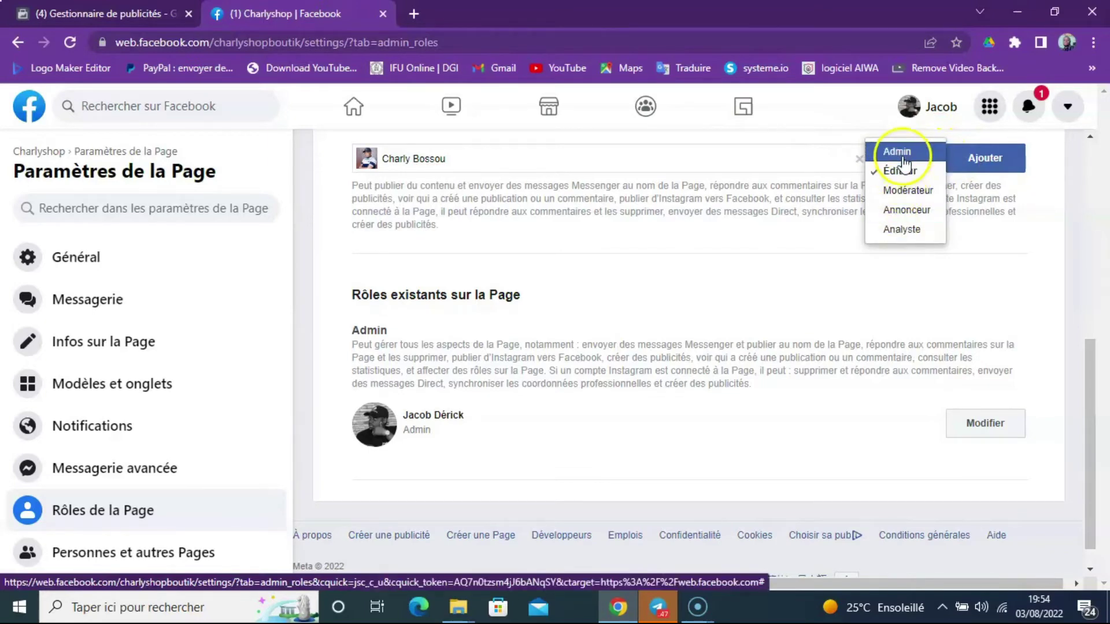
left_click(897, 151)
left_click(998, 193)
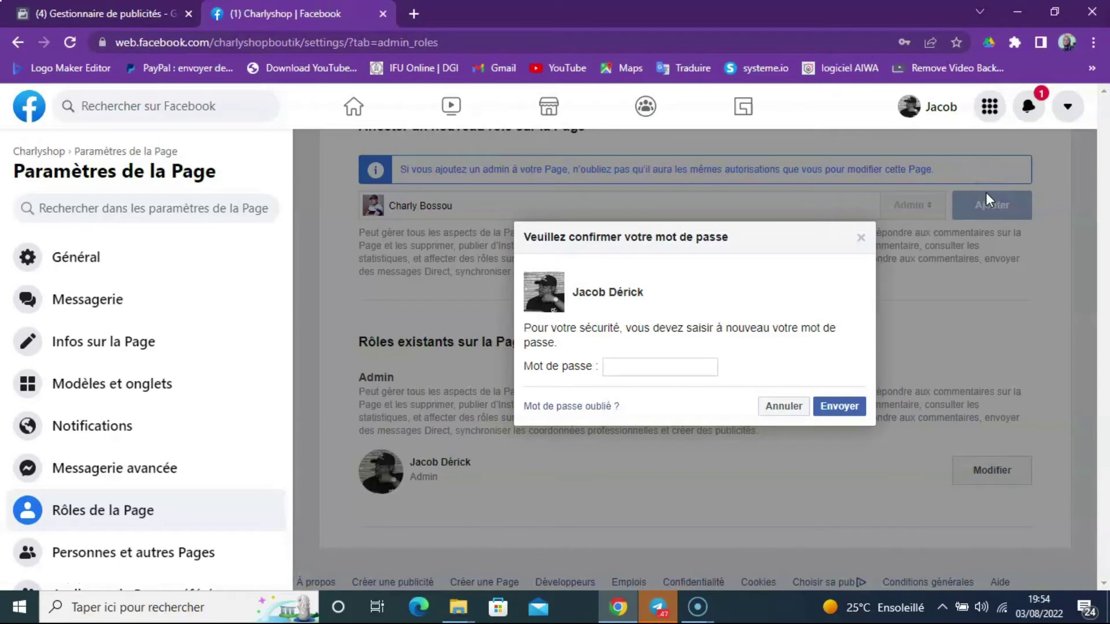
Step: Enter the account password to authorise the admin invitation, close the browser's password-saving prompt and review the existing Page roles
left_click(729, 370)
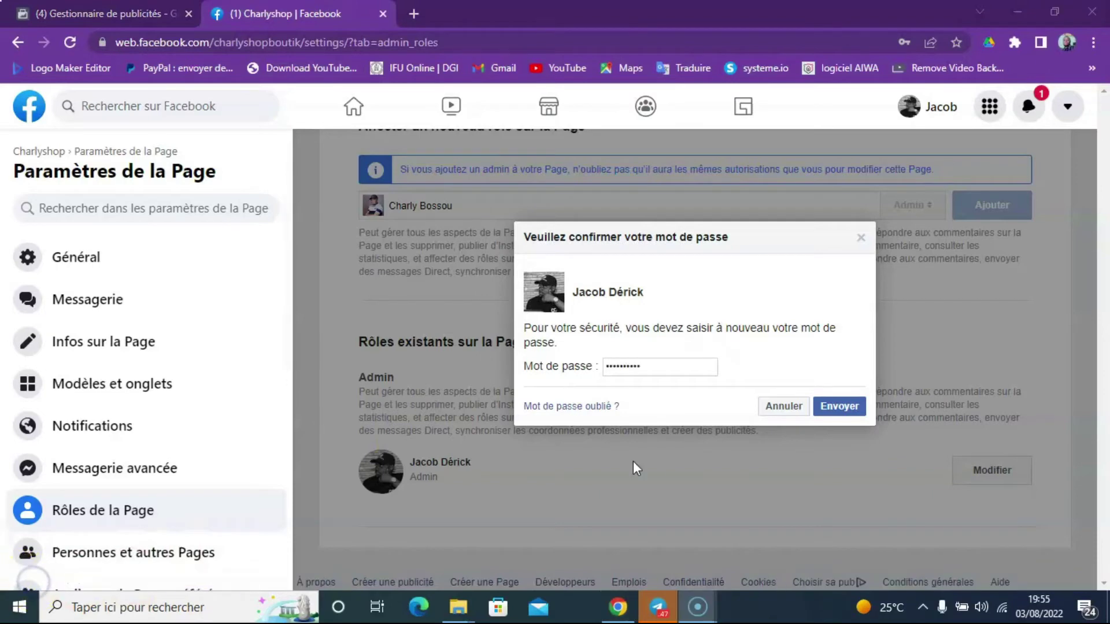
left_click(840, 407)
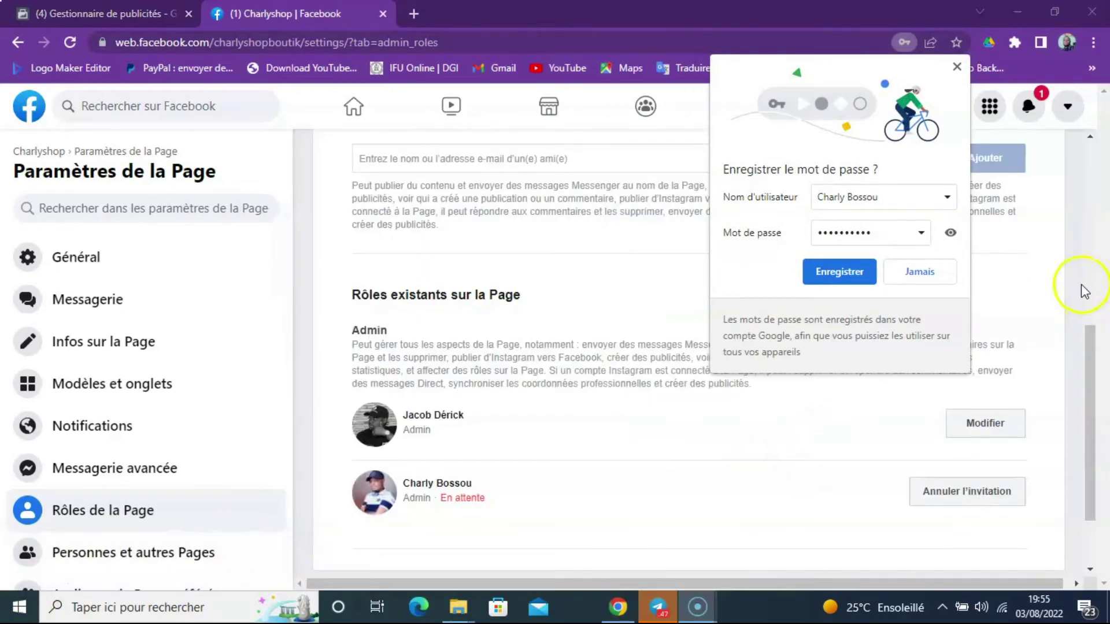
left_click(871, 282)
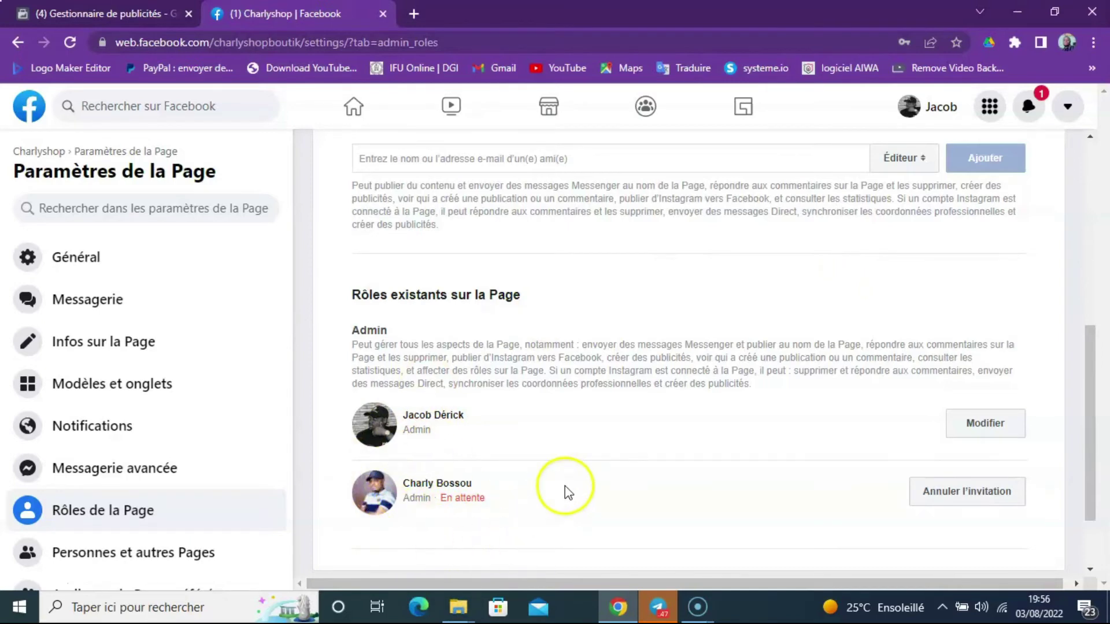
left_click_drag(1092, 376, 1092, 345)
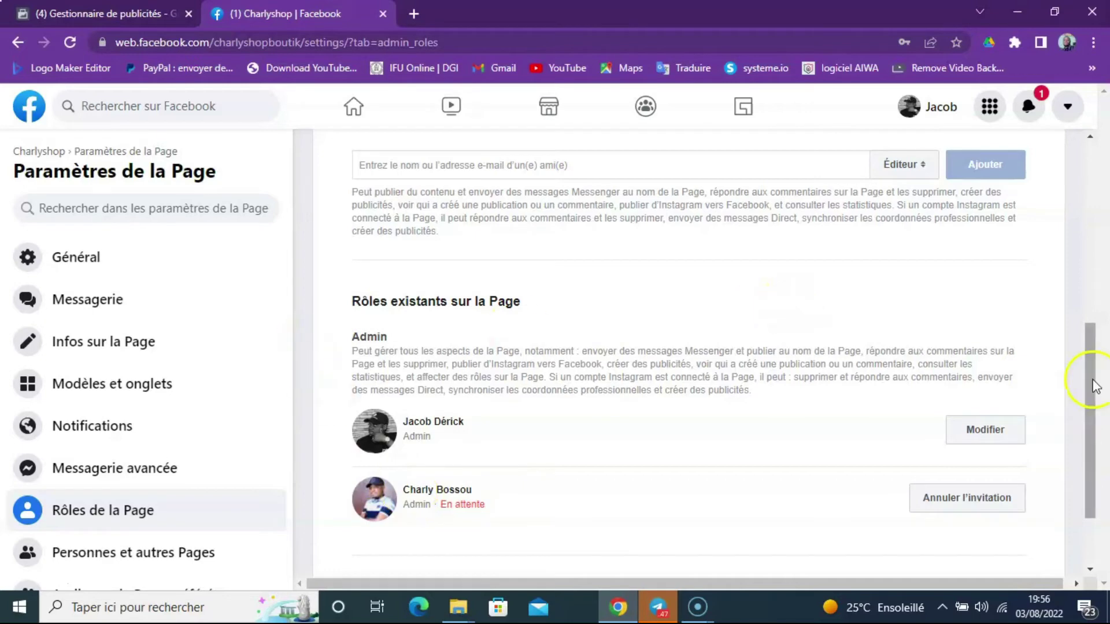
Step: Open the Page information settings and set the contact phone number's country code to Bénin (BJ+229)
left_click_drag(1094, 375, 1093, 446)
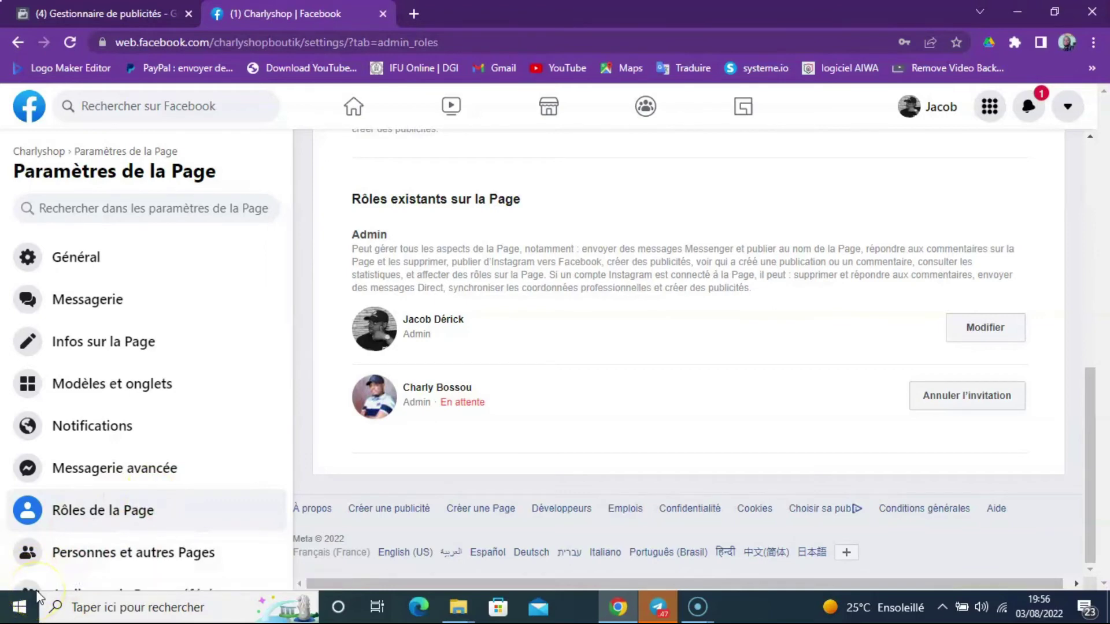
left_click(135, 343)
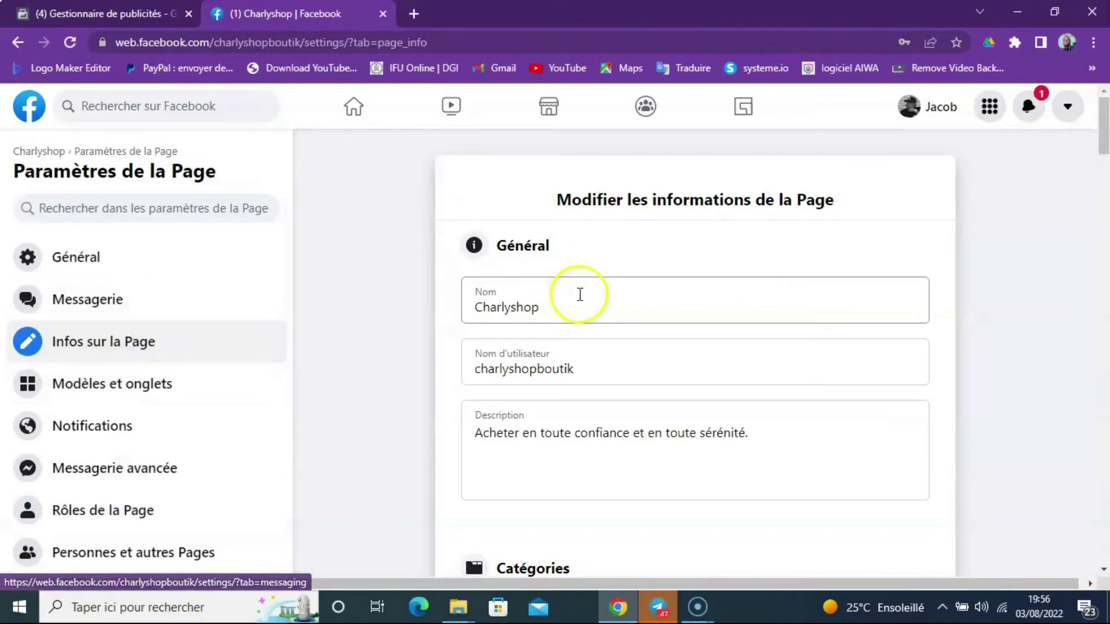
left_click_drag(1104, 138, 1105, 197)
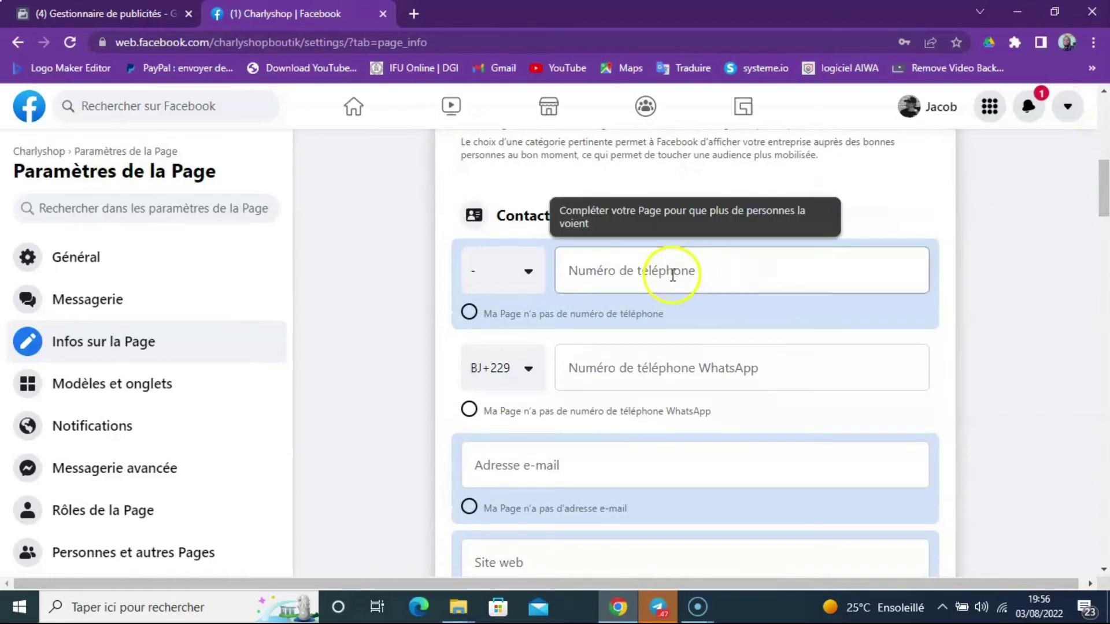
left_click(526, 272)
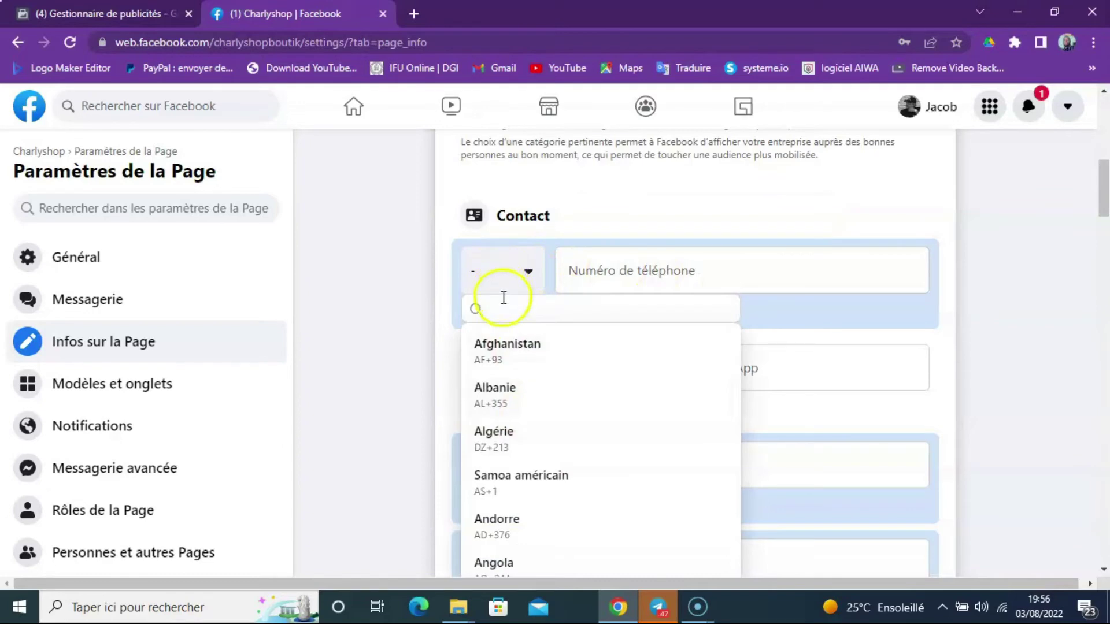
type("b")
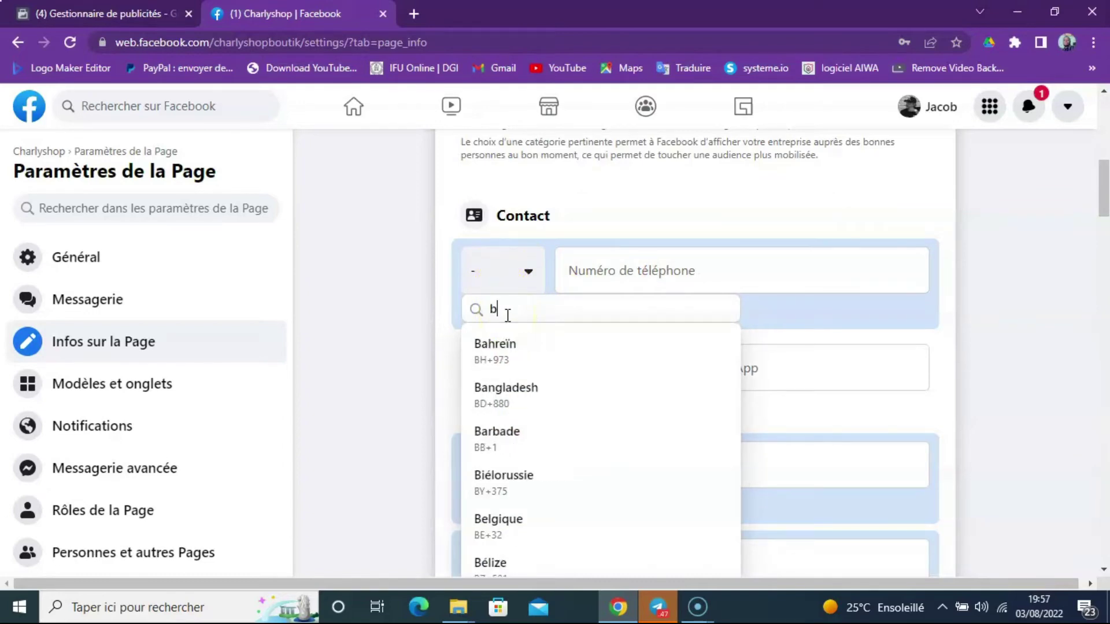
key("BackSpace")
type("Bén")
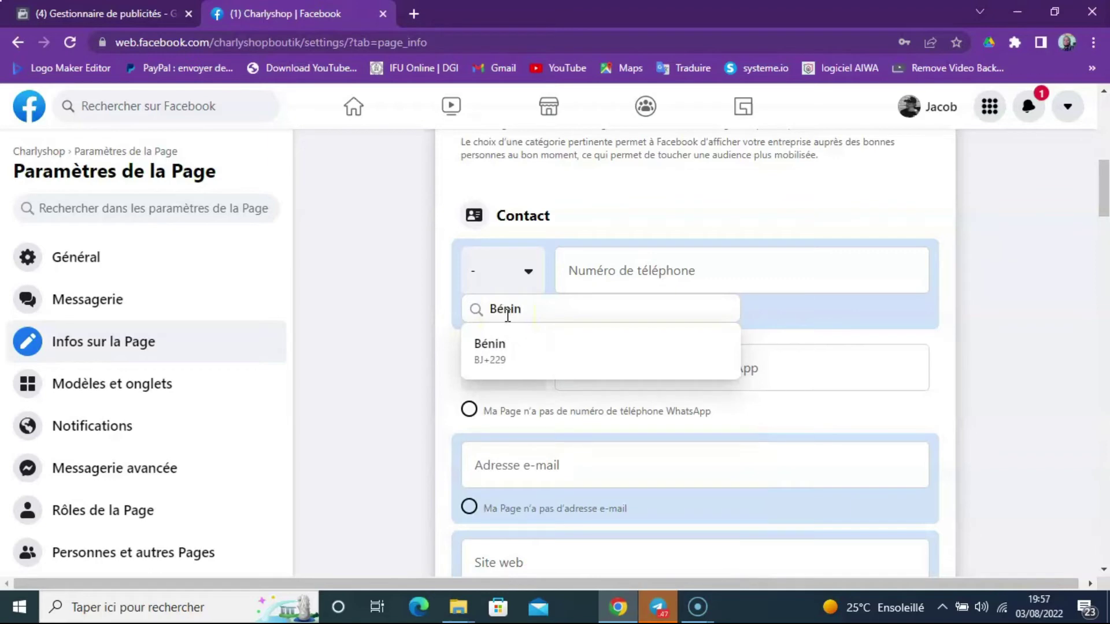
type("in")
left_click(488, 349)
left_click(656, 284)
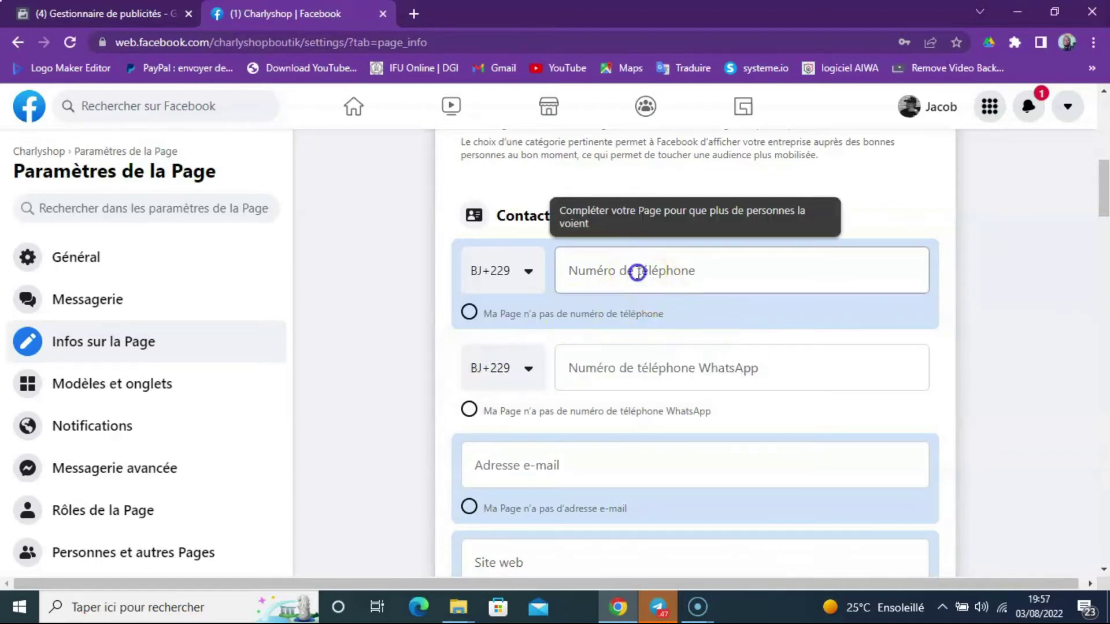
left_click(637, 272)
left_click(700, 341)
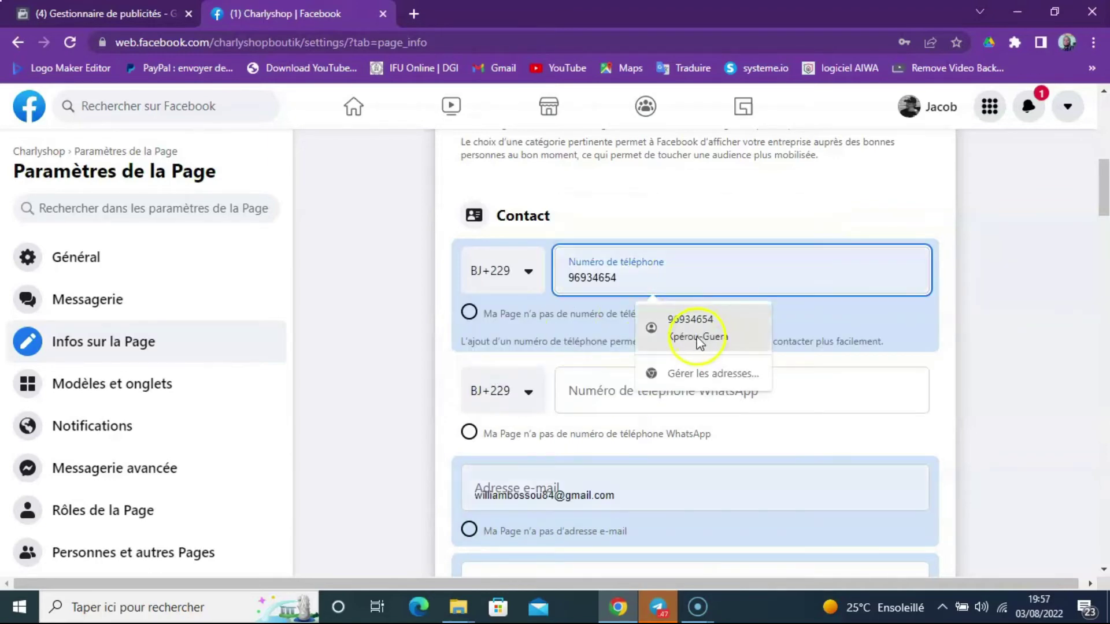
Step: Mark the Page as having no WhatsApp phone number and confirm disconnecting the WhatsApp account
left_click(739, 397)
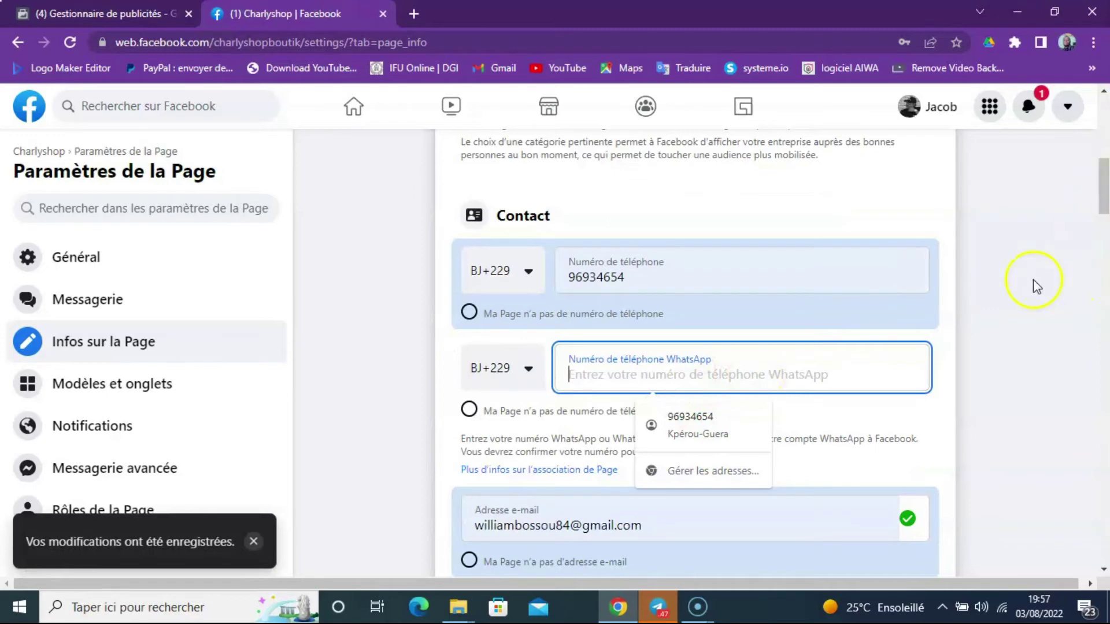
left_click(468, 411)
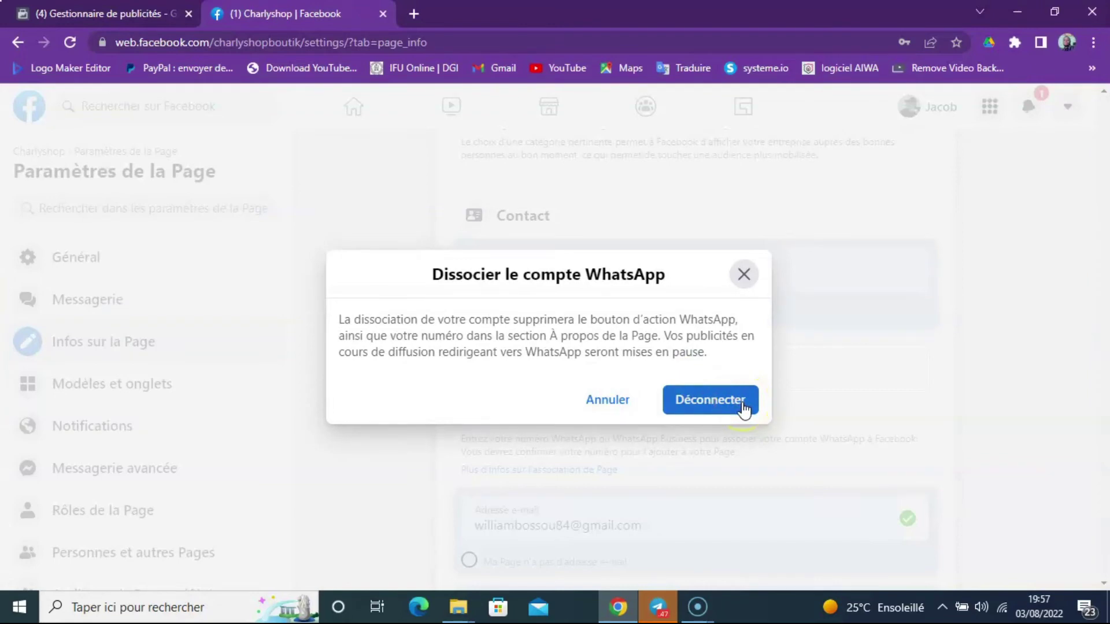
left_click(744, 408)
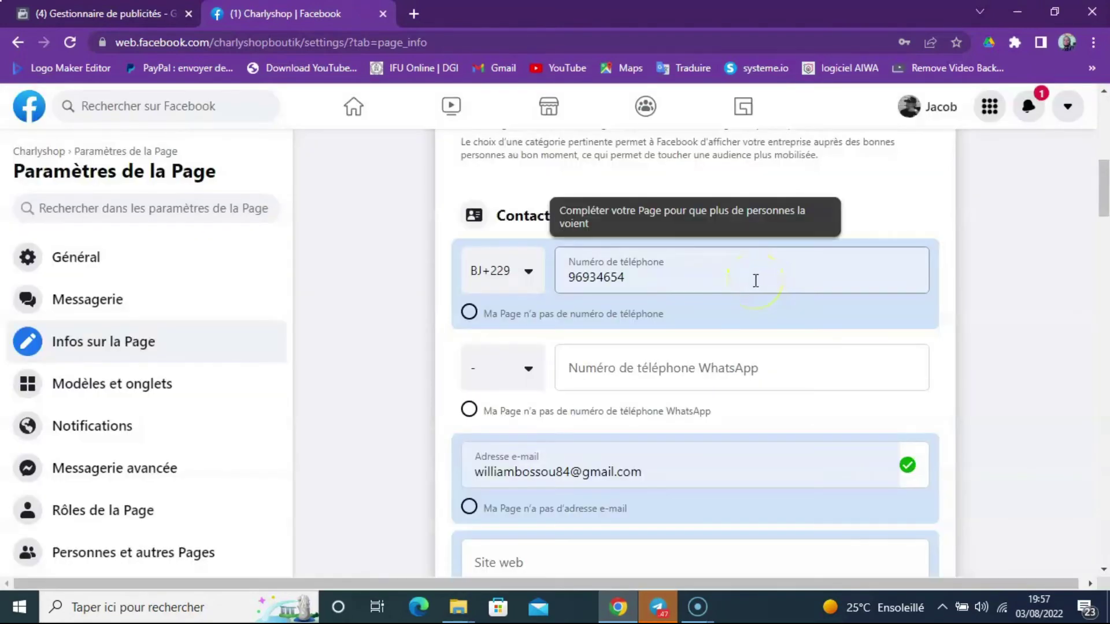
left_click(1103, 214)
left_click_drag(1105, 183, 1104, 211)
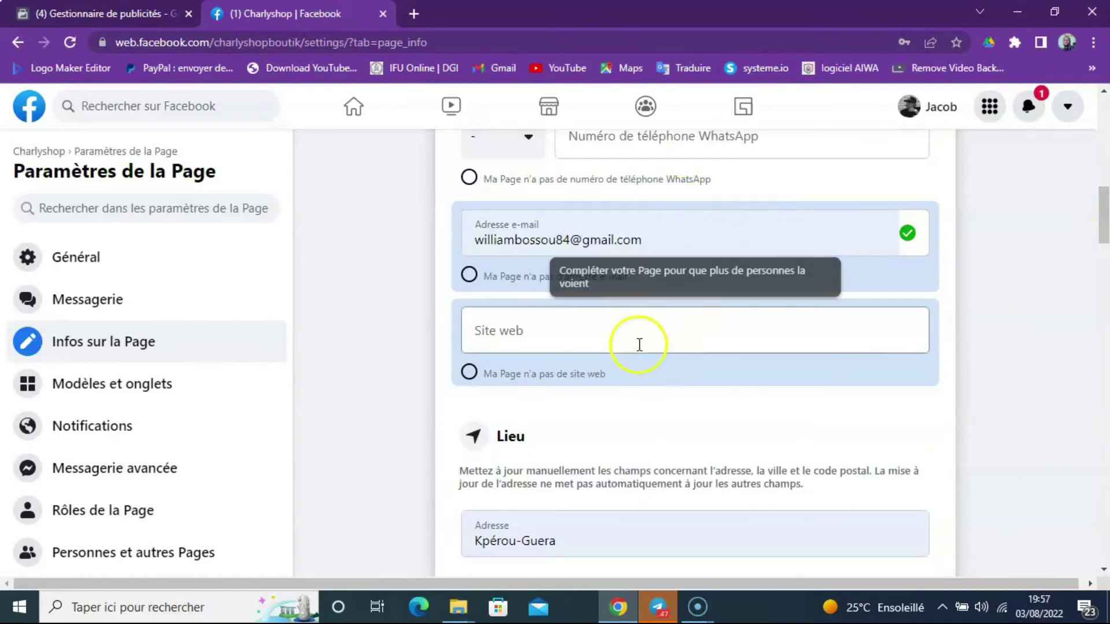
left_click(546, 330)
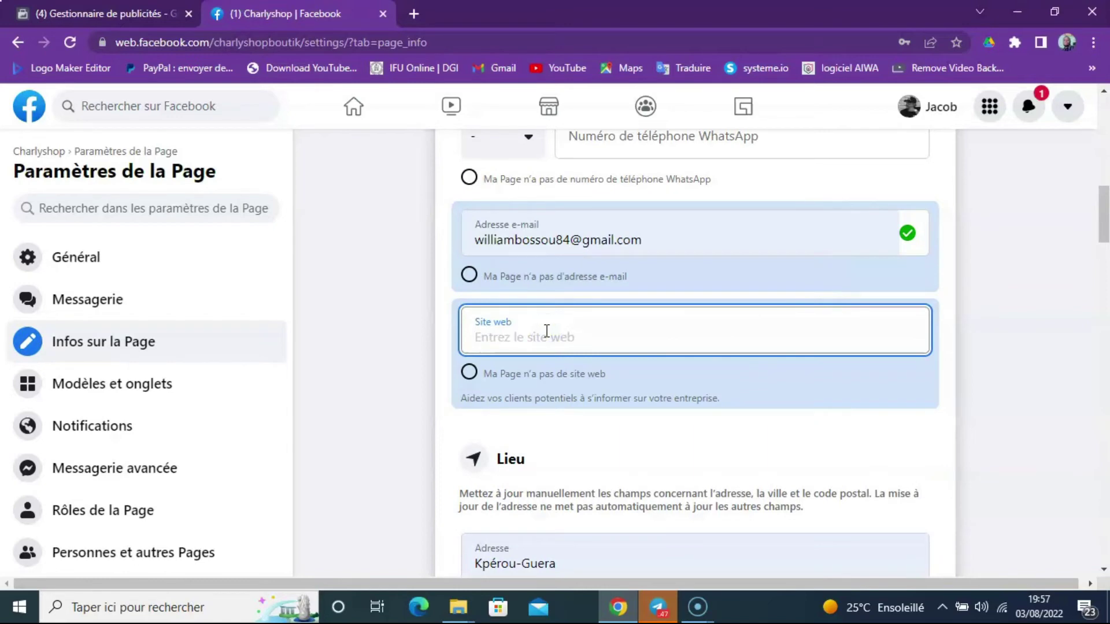
type("ww")
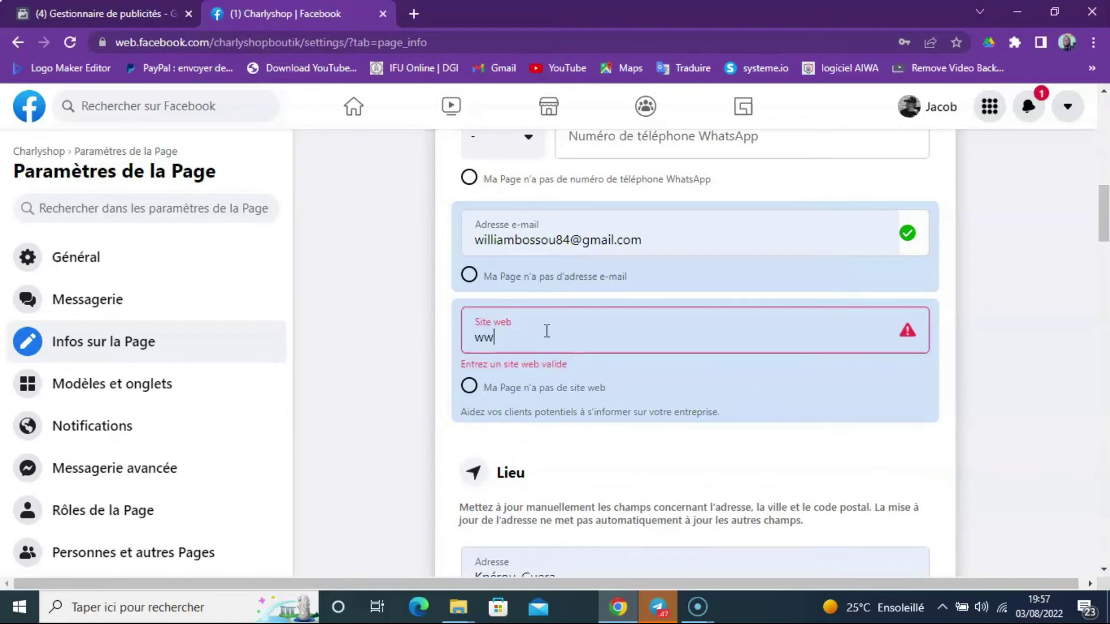
type("w.lobo")
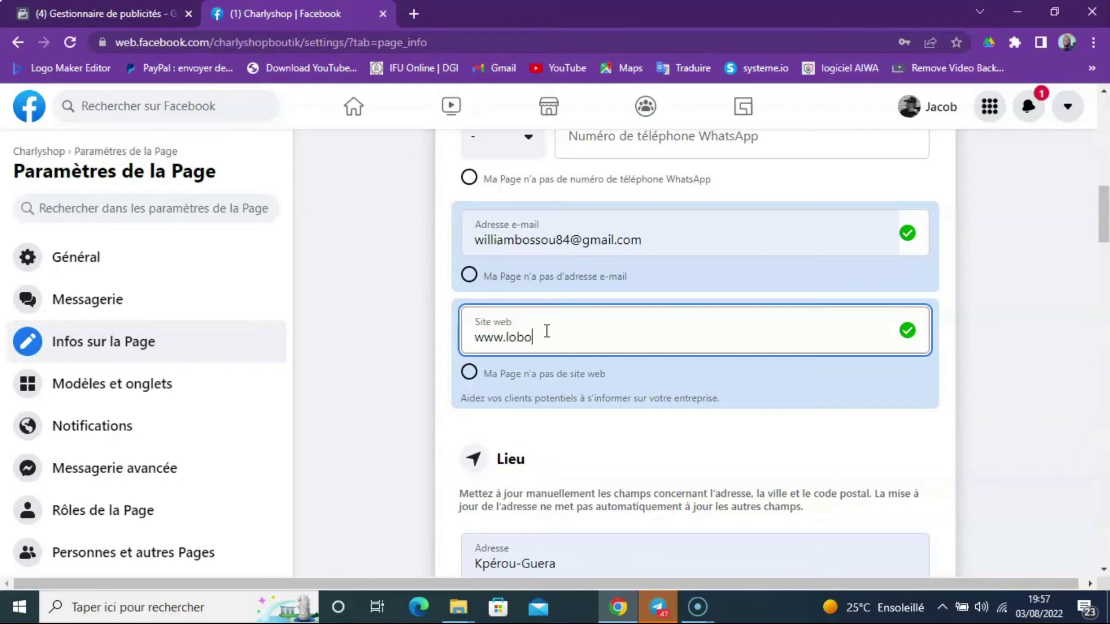
type("biz.com")
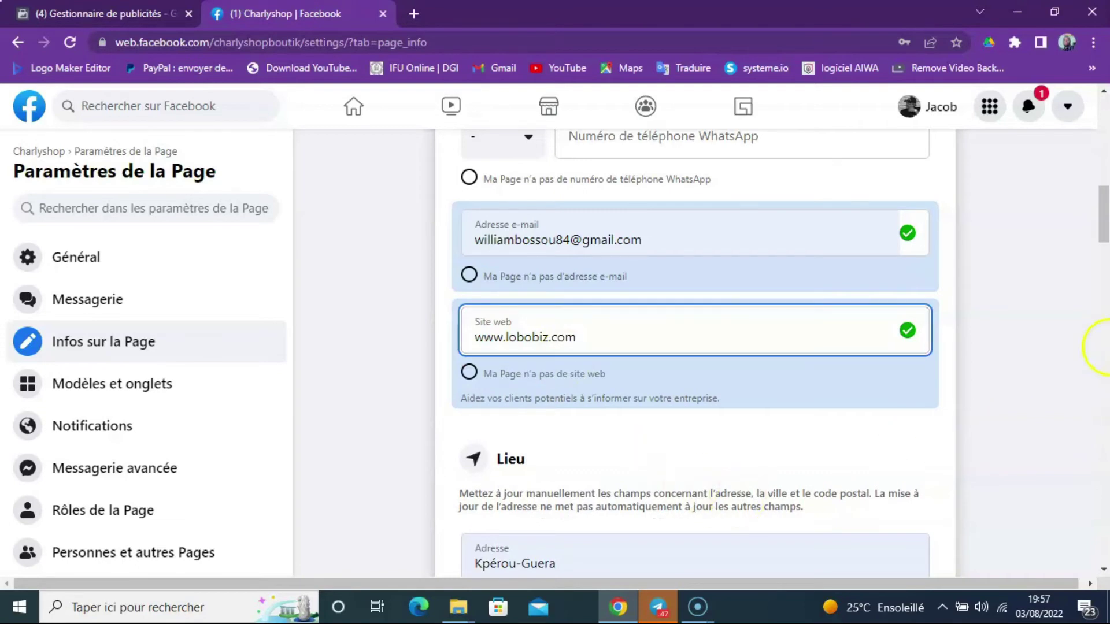
Step: Add Cotonou, Bénin as the Page's service area
left_click_drag(1105, 196, 1105, 250)
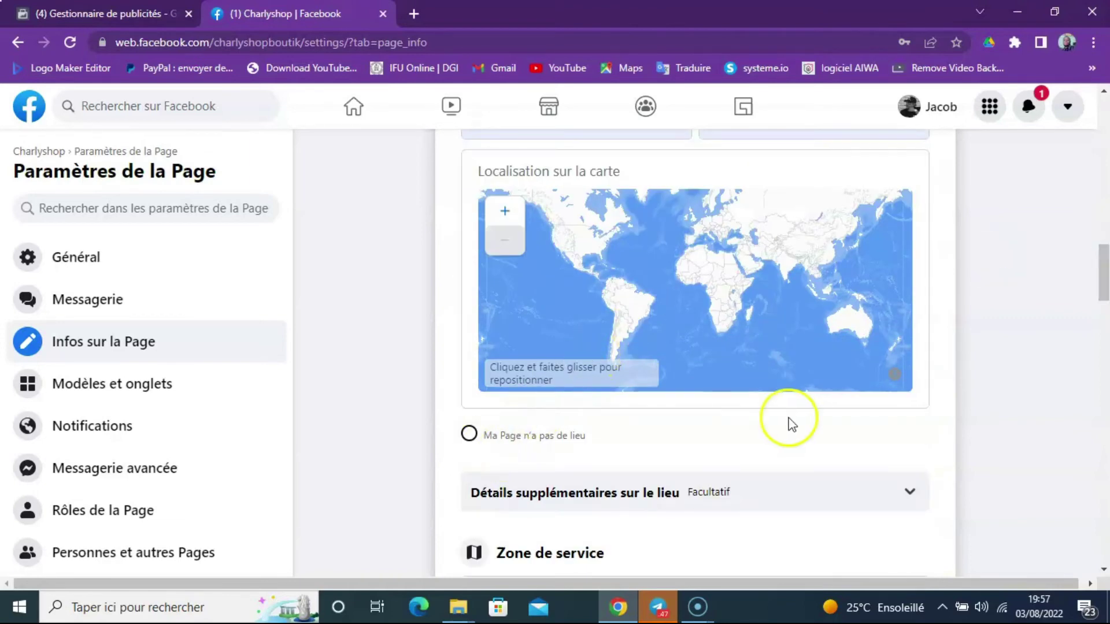
left_click_drag(1105, 257, 1105, 290)
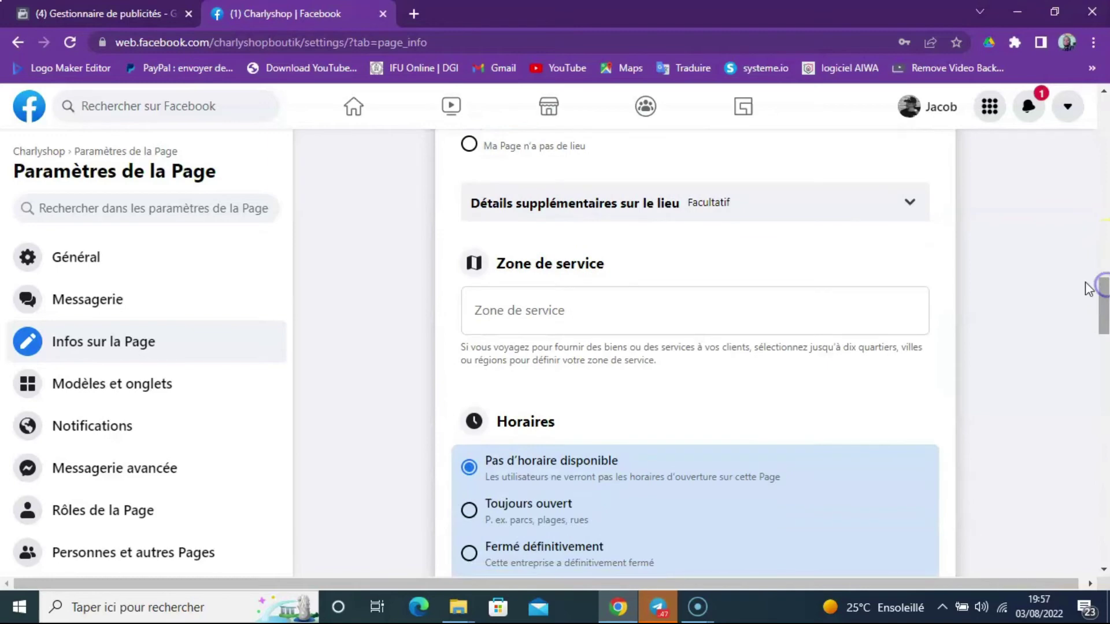
left_click(556, 300)
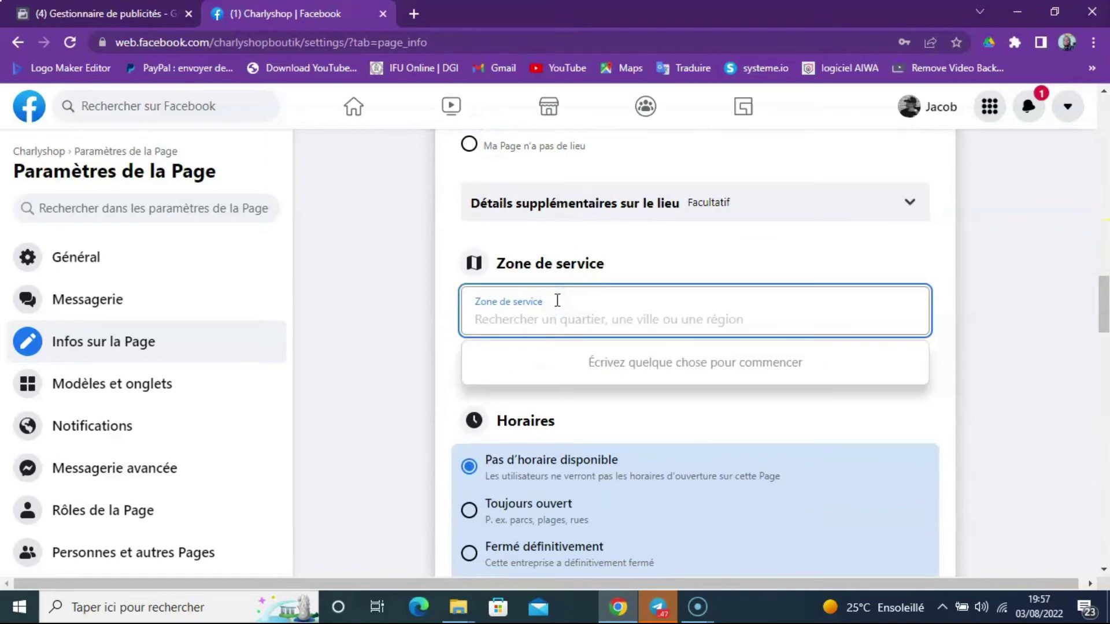
type("Cotonou")
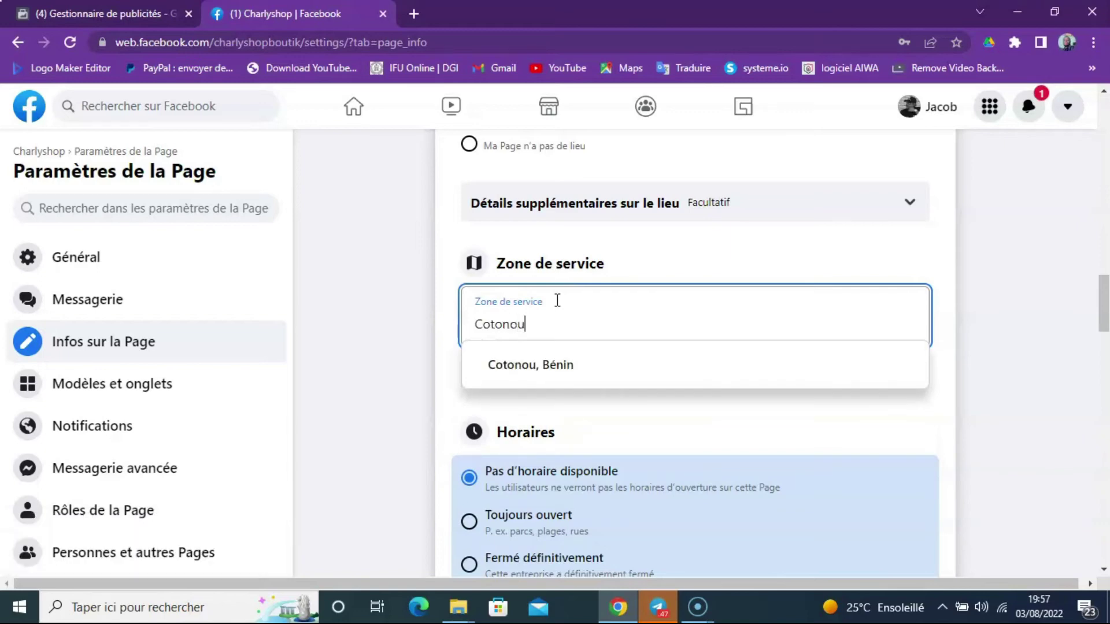
left_click(552, 367)
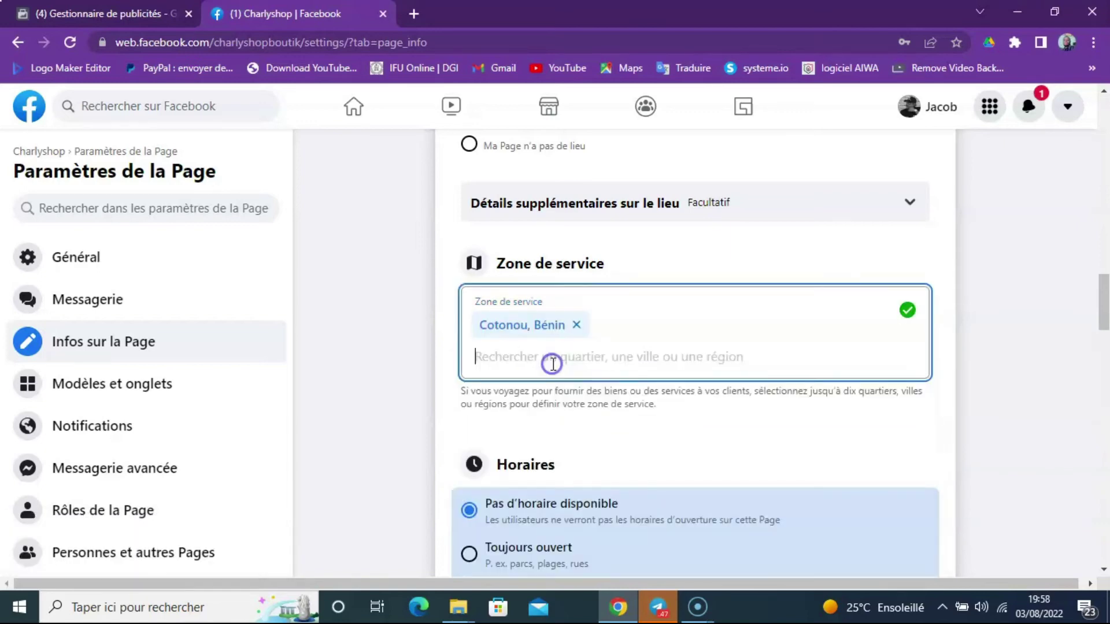
Step: Set the opening hours to always open (Toujours ouvert) and the price range to FCFA (Abordable)
scroll(1103, 309, "down", 4)
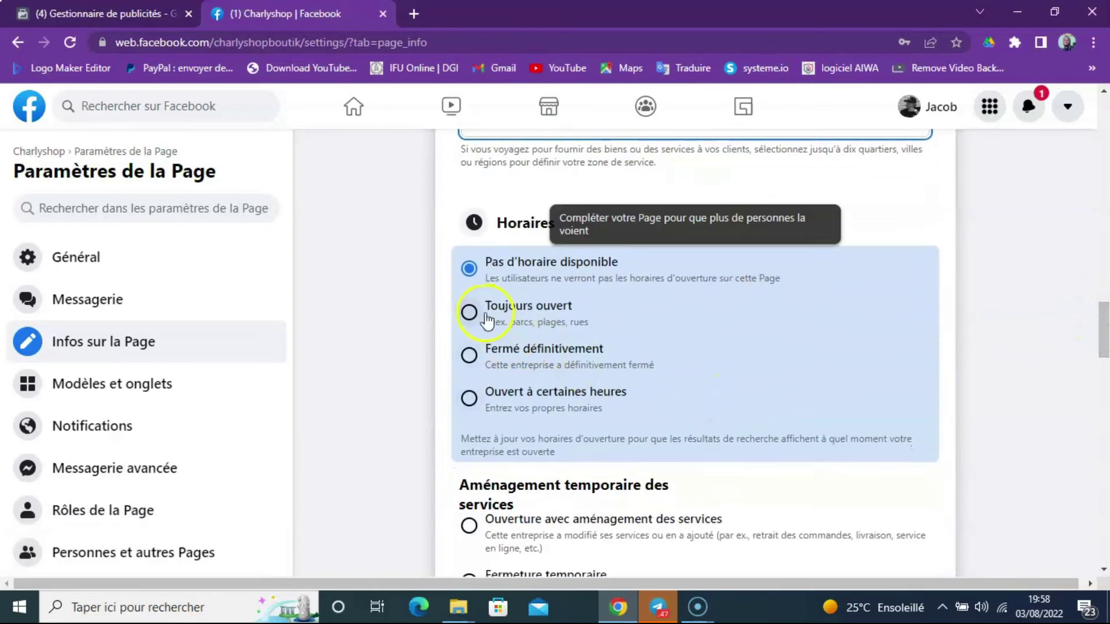
left_click(469, 313)
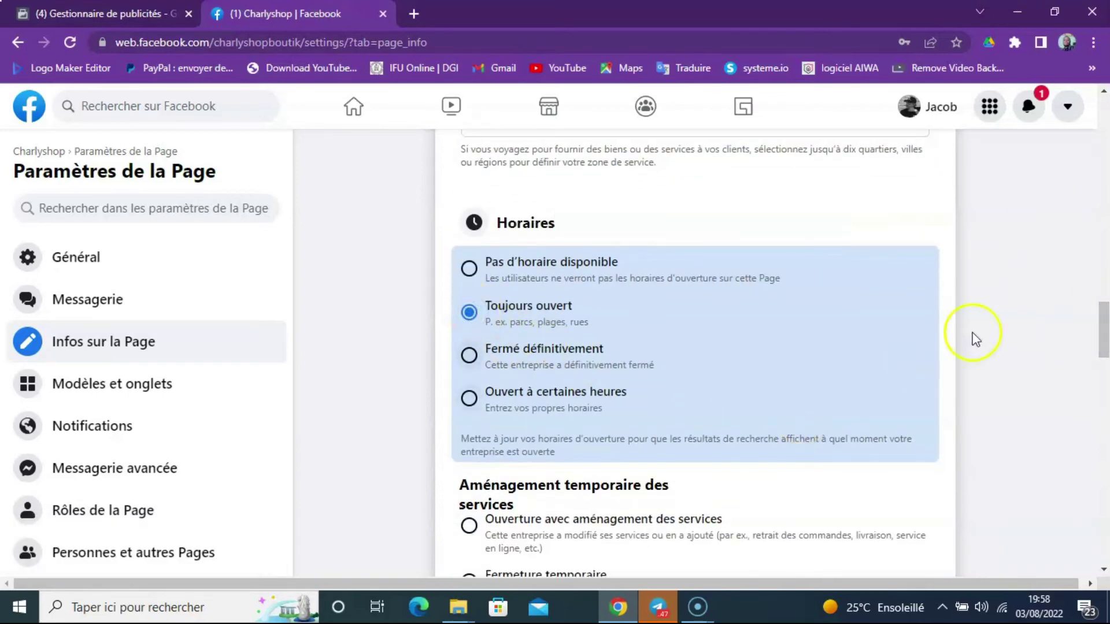
left_click_drag(1103, 329, 1103, 487)
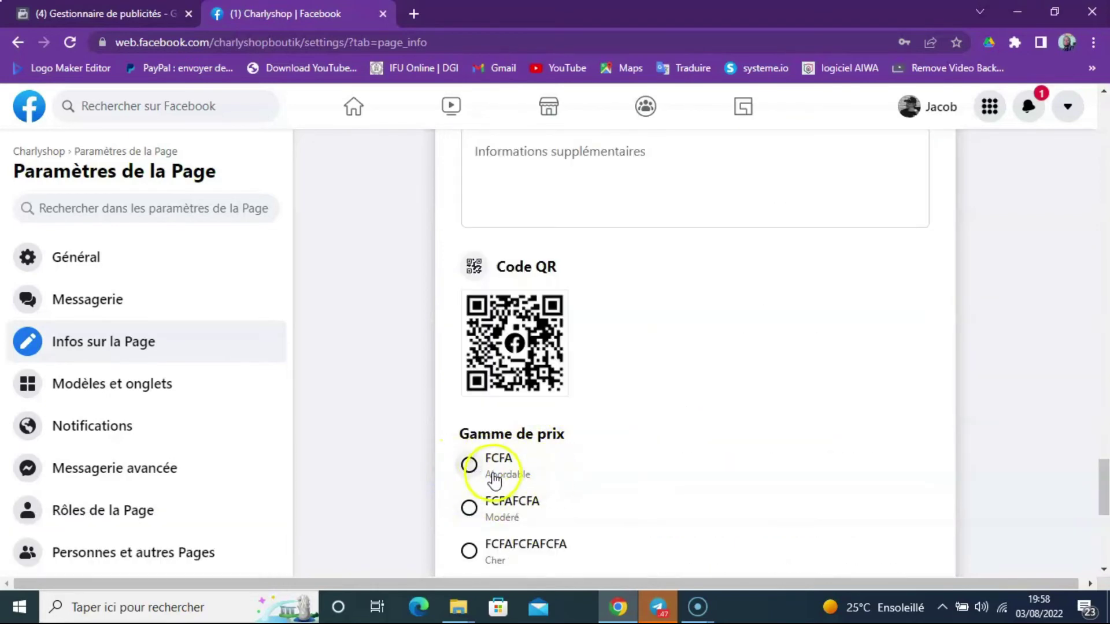
left_click(469, 464)
Step: Add another row for linked accounts under Autres comptes and choose Euro as the Page's currency
left_click_drag(1106, 496, 1105, 569)
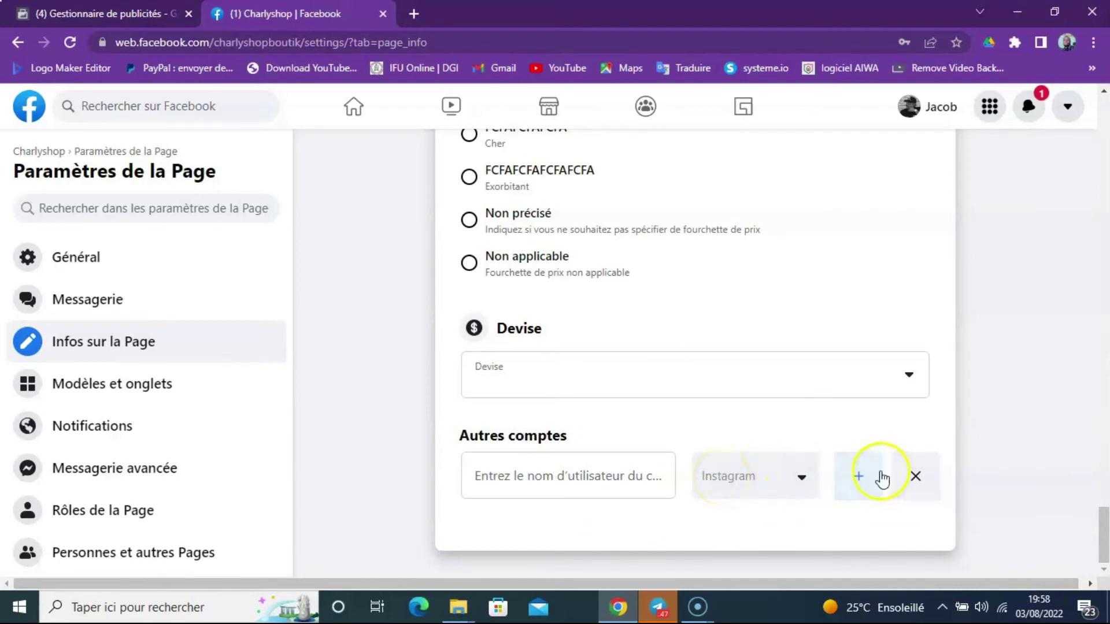
left_click(860, 480)
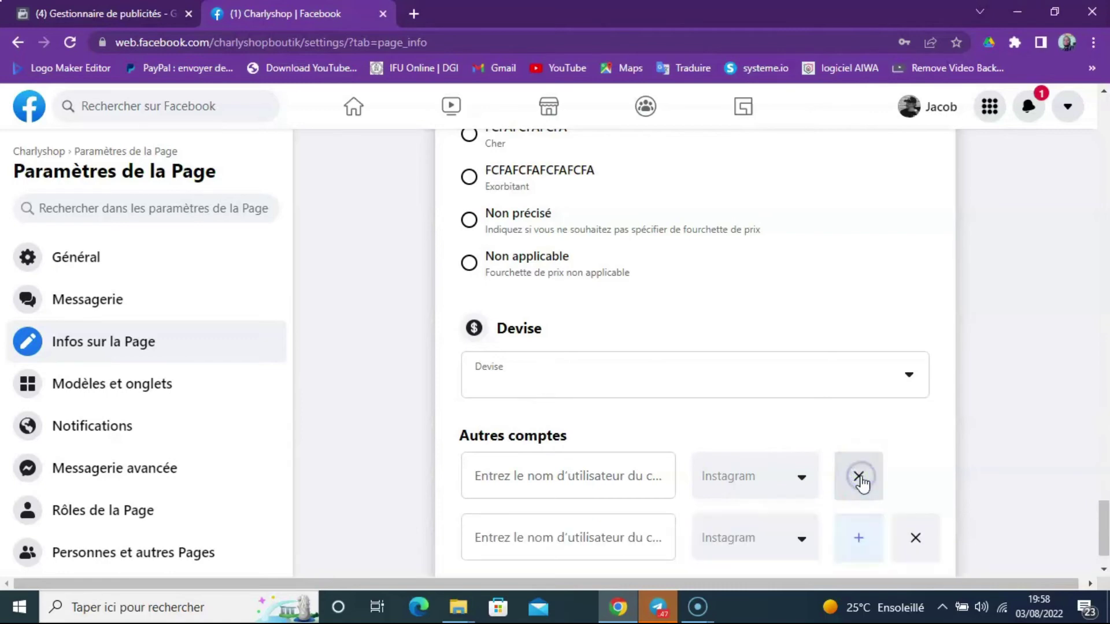
left_click(909, 377)
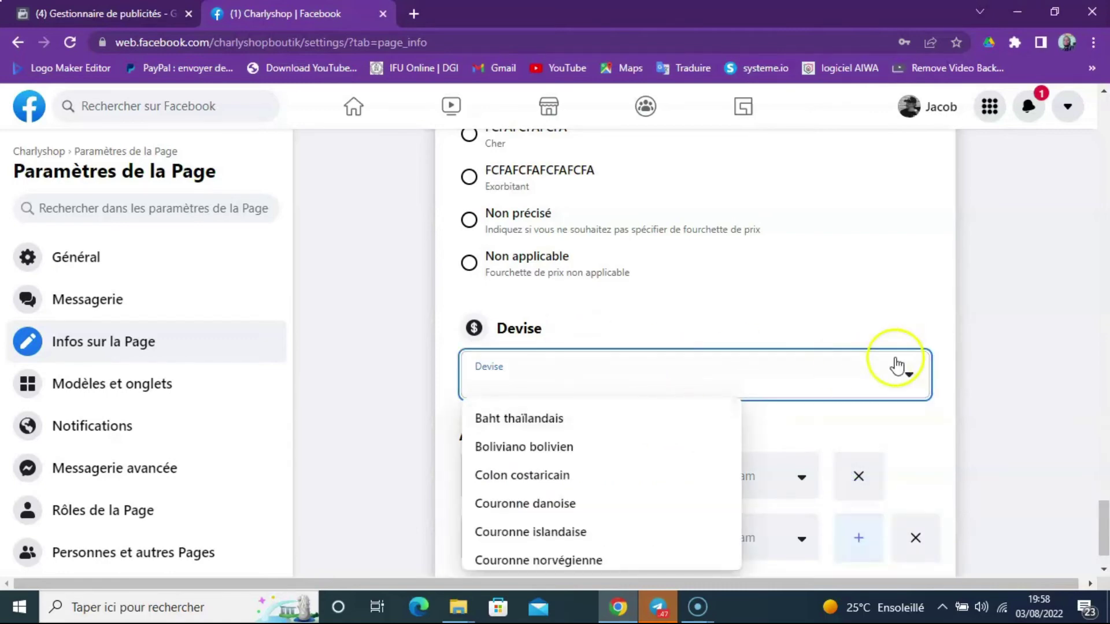
scroll(738, 386, "down", 5)
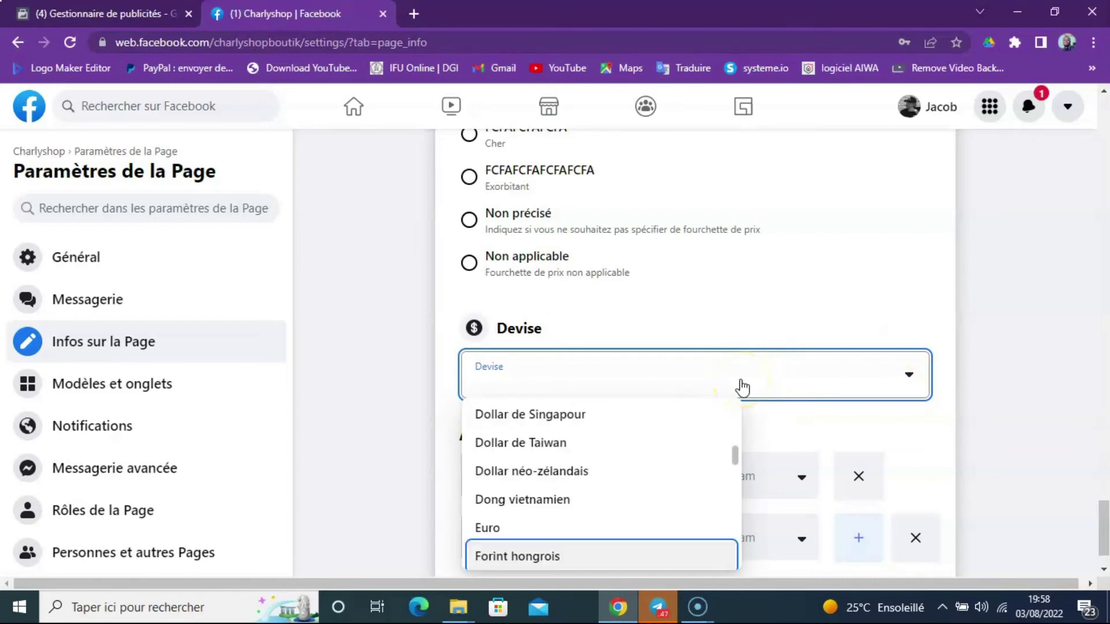
left_click(488, 528)
scroll(405, 549, "down", 3)
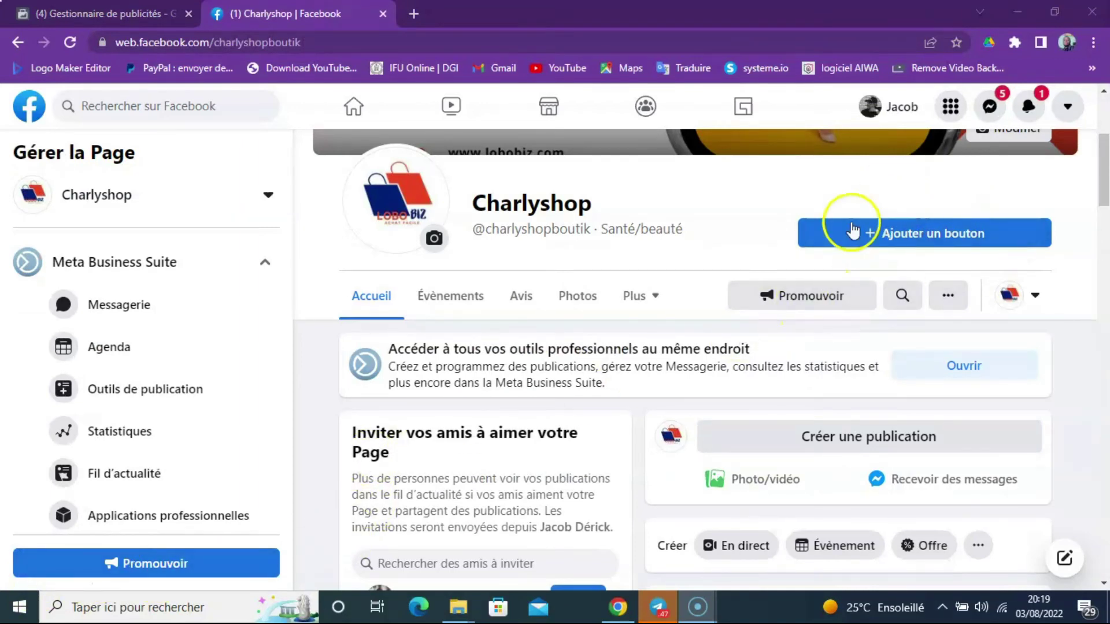
Step: Add a S'abonner action button to the Charlyshop Page and save it
left_click(952, 237)
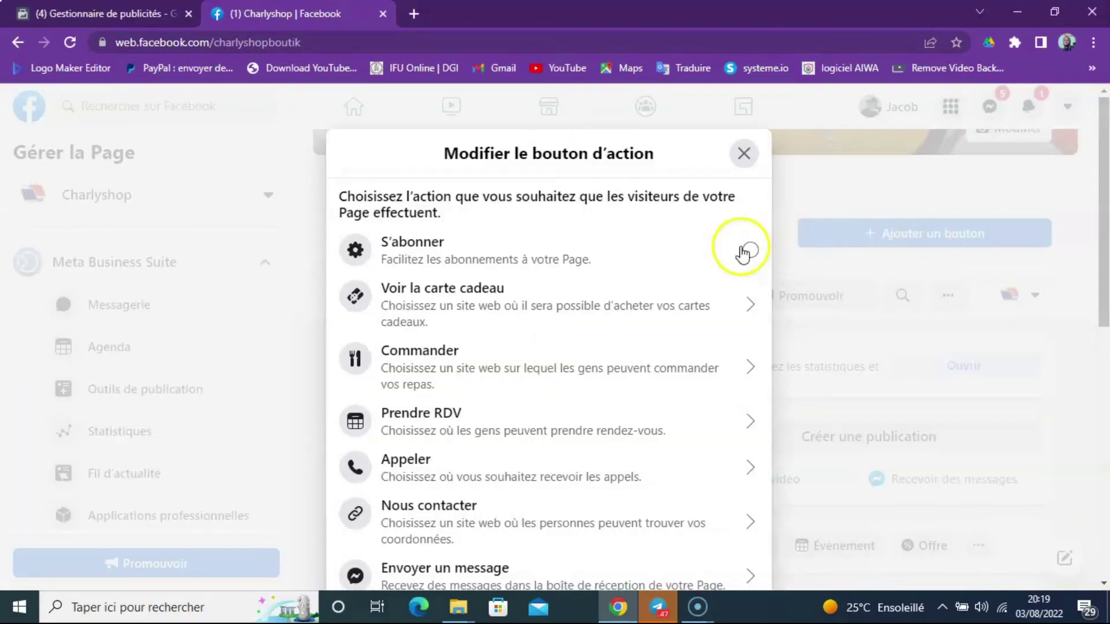
left_click(748, 252)
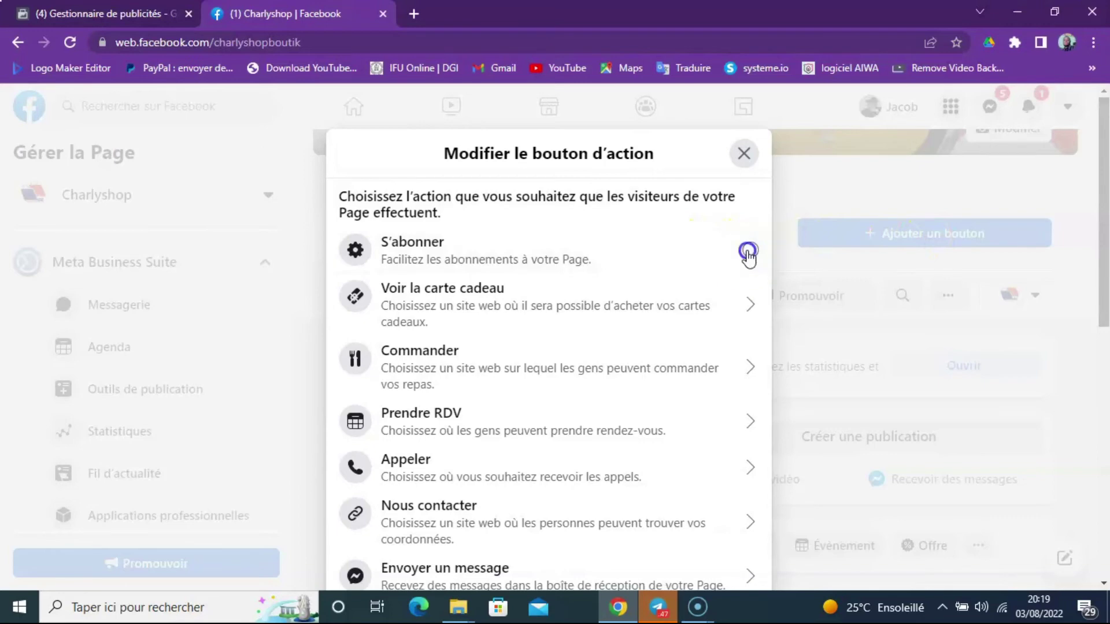
left_click(749, 254)
left_click(850, 247)
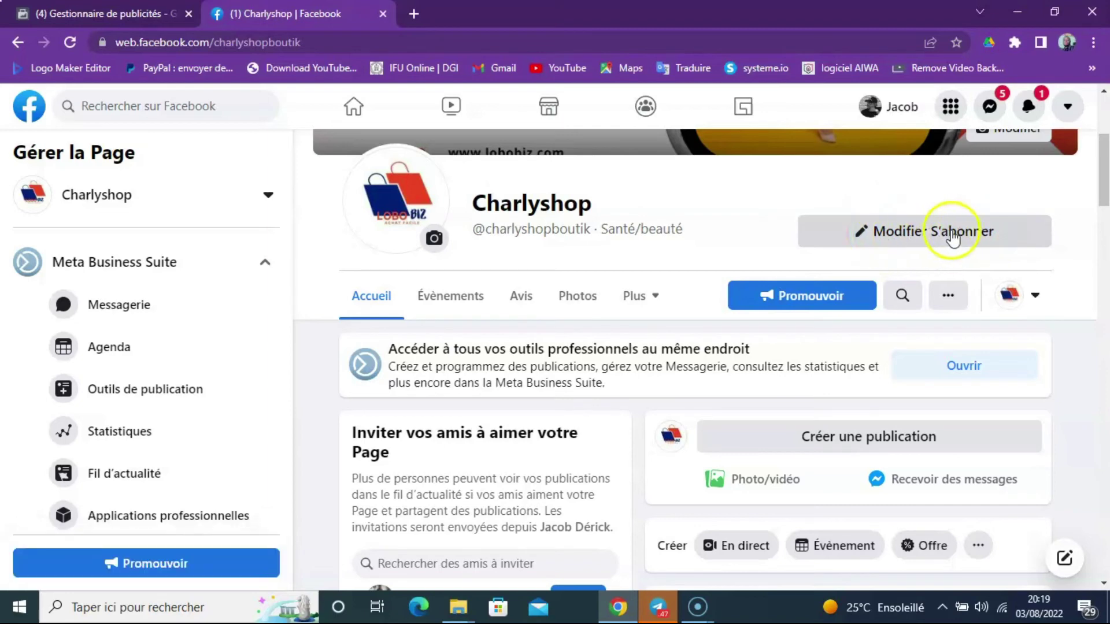
left_click(912, 237)
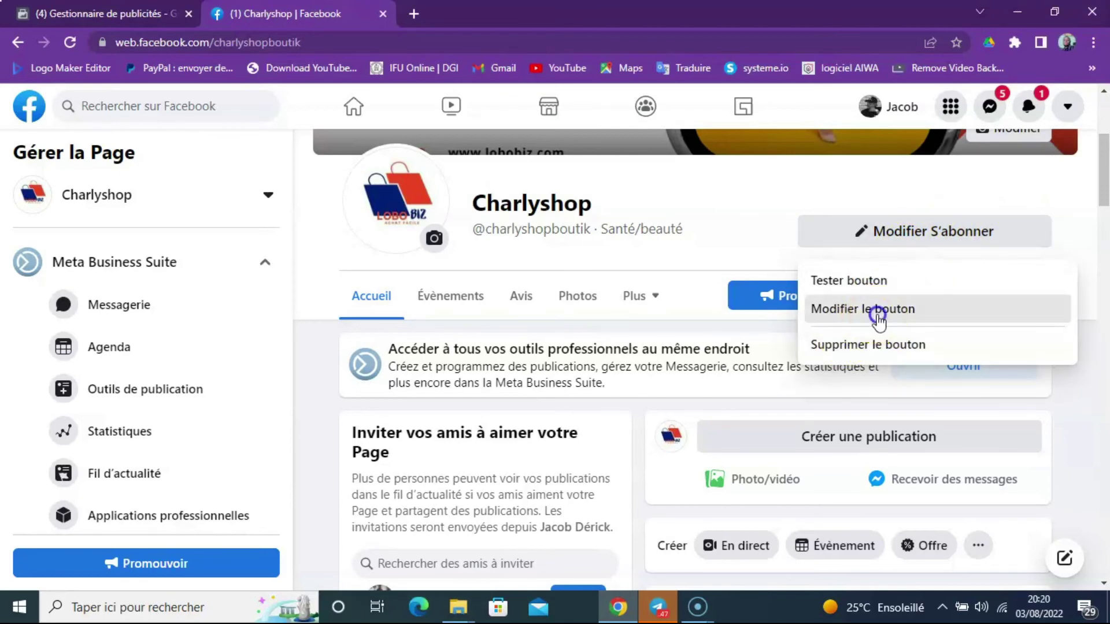
left_click(878, 314)
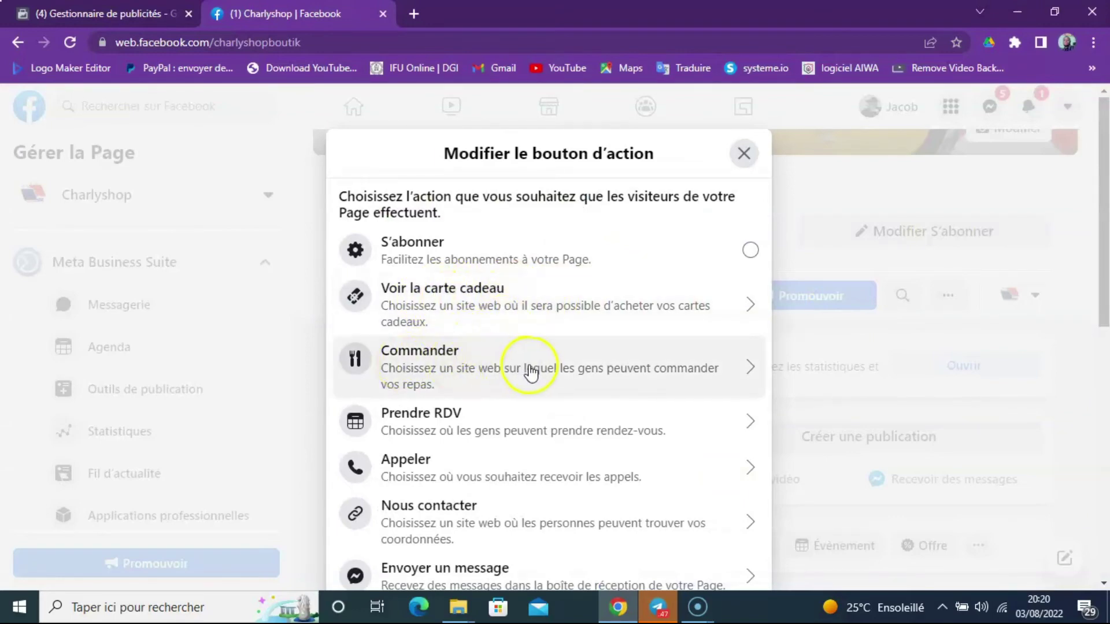
left_click(437, 366)
left_click(411, 303)
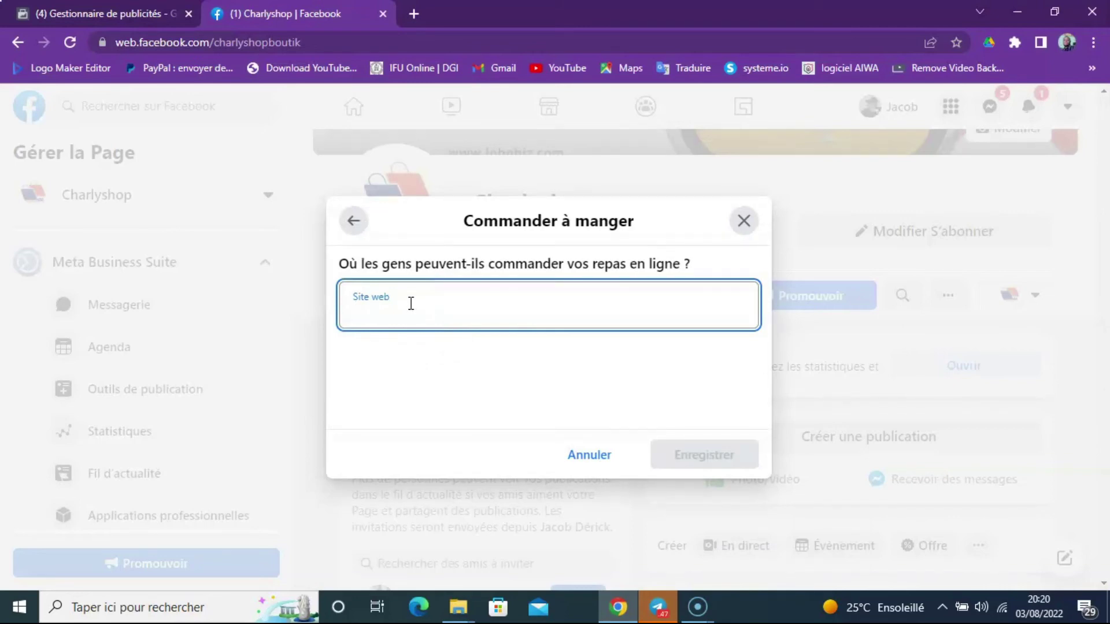
type("W")
key("BackSpace")
type("www")
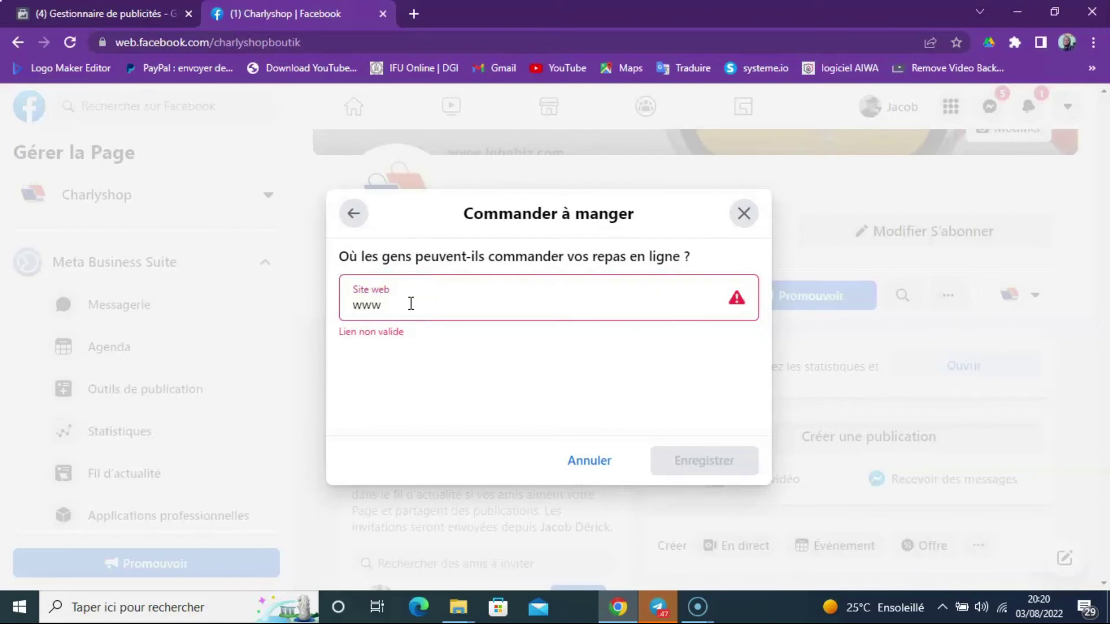
type(".lo")
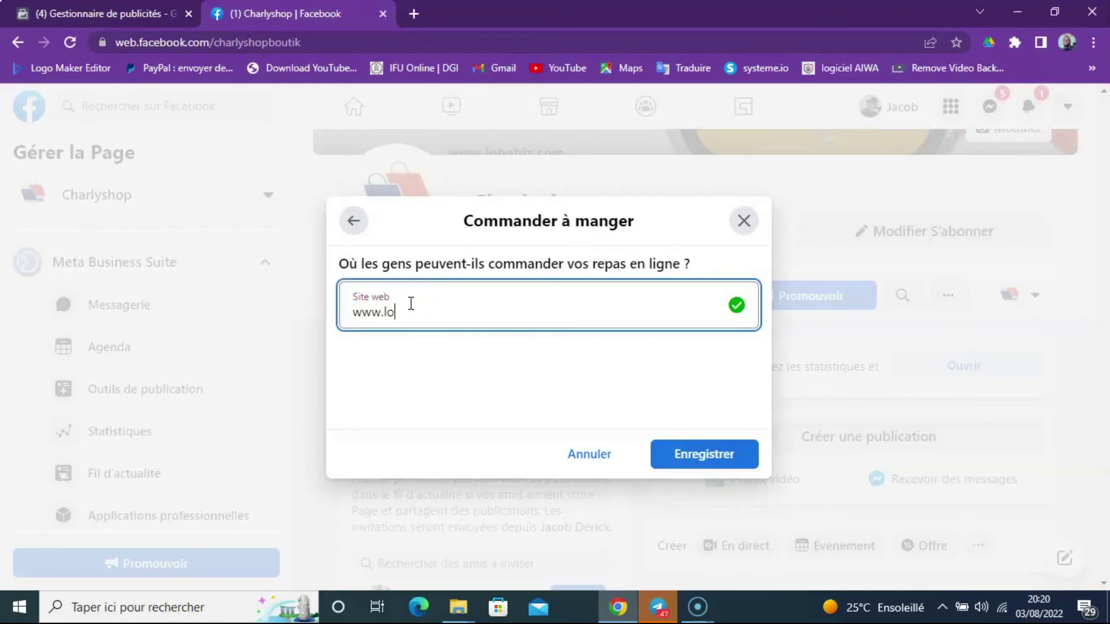
type("bobiz.com")
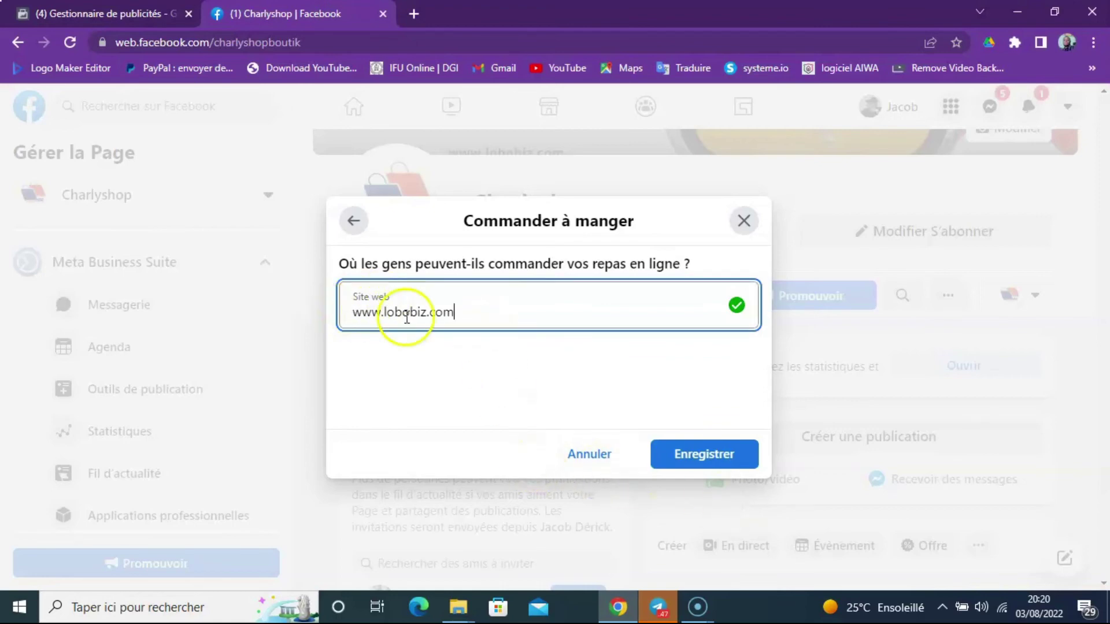
left_click(459, 322)
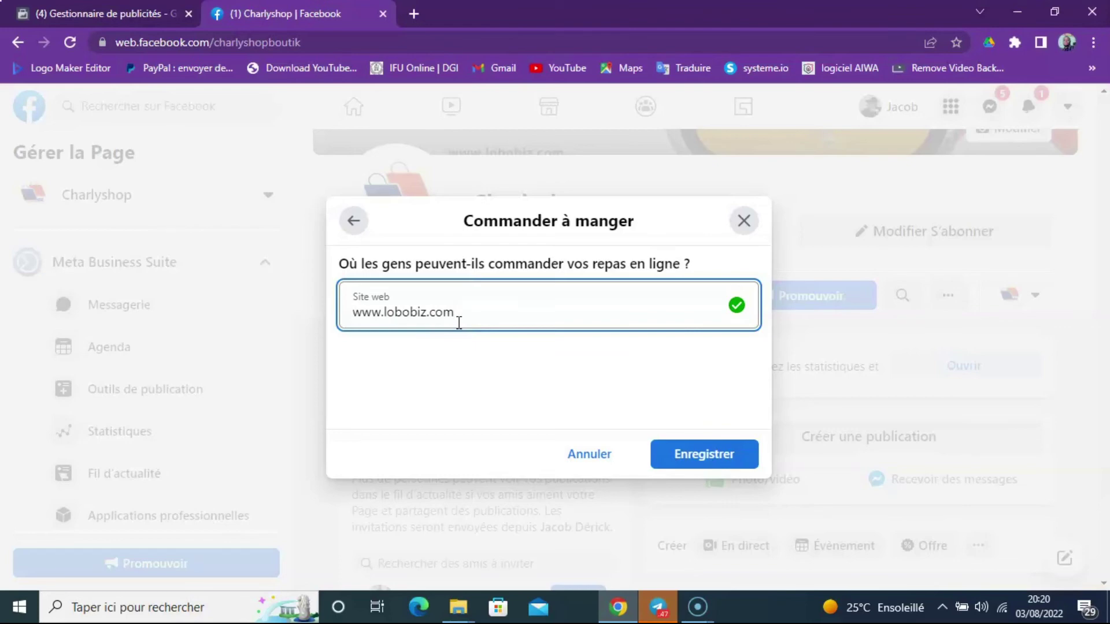
left_click(598, 454)
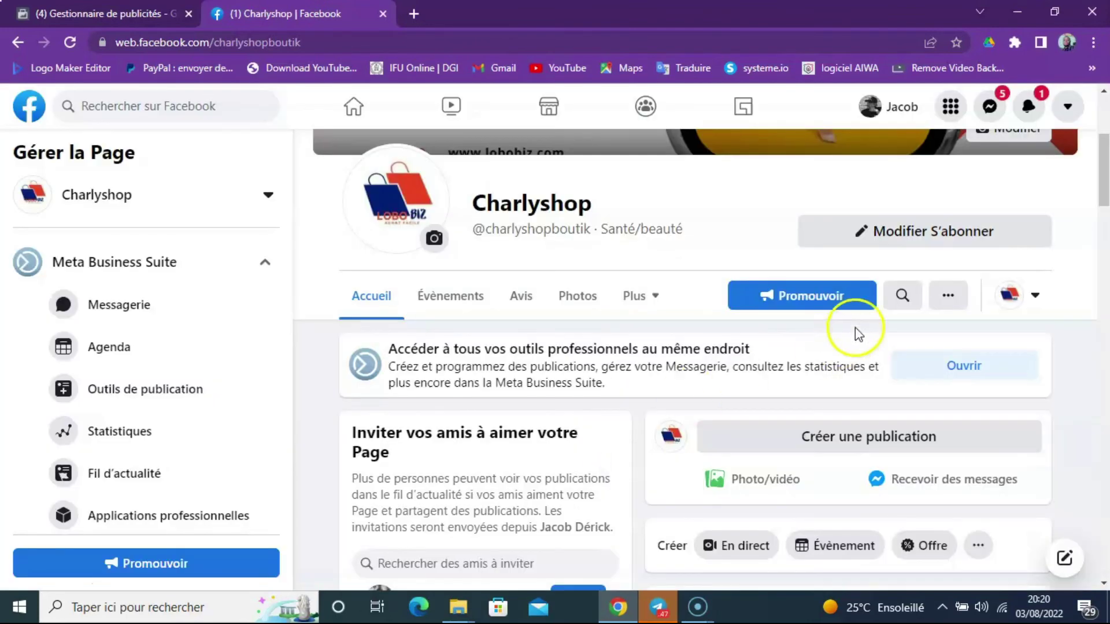
Step: Examine the Appeler option for the action button, including its phone country code list, and close it without saving
left_click(942, 237)
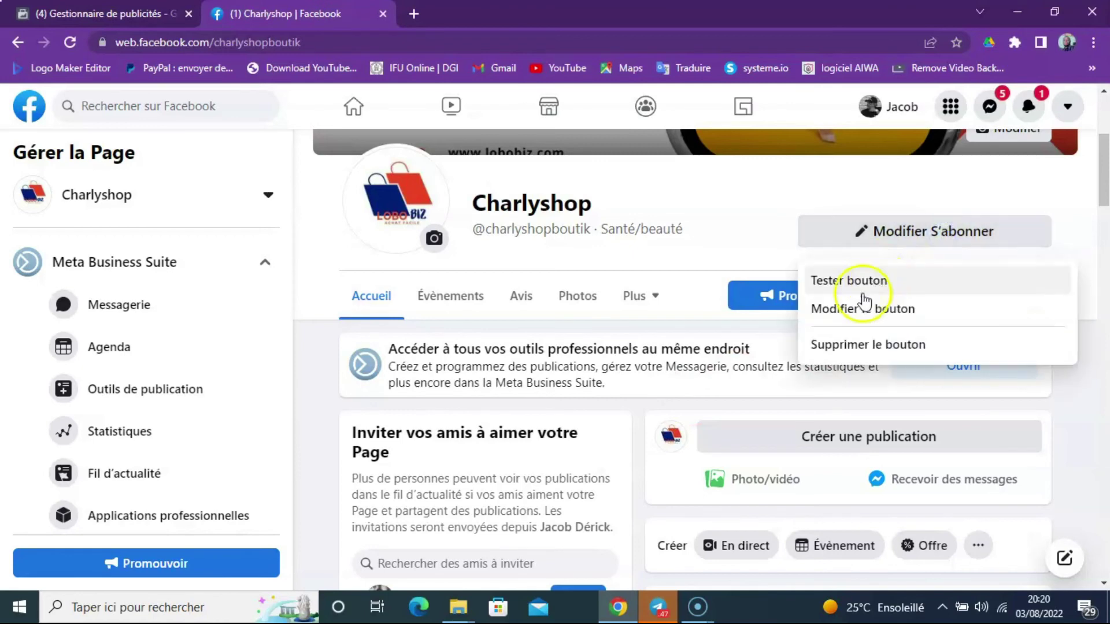
left_click(838, 310)
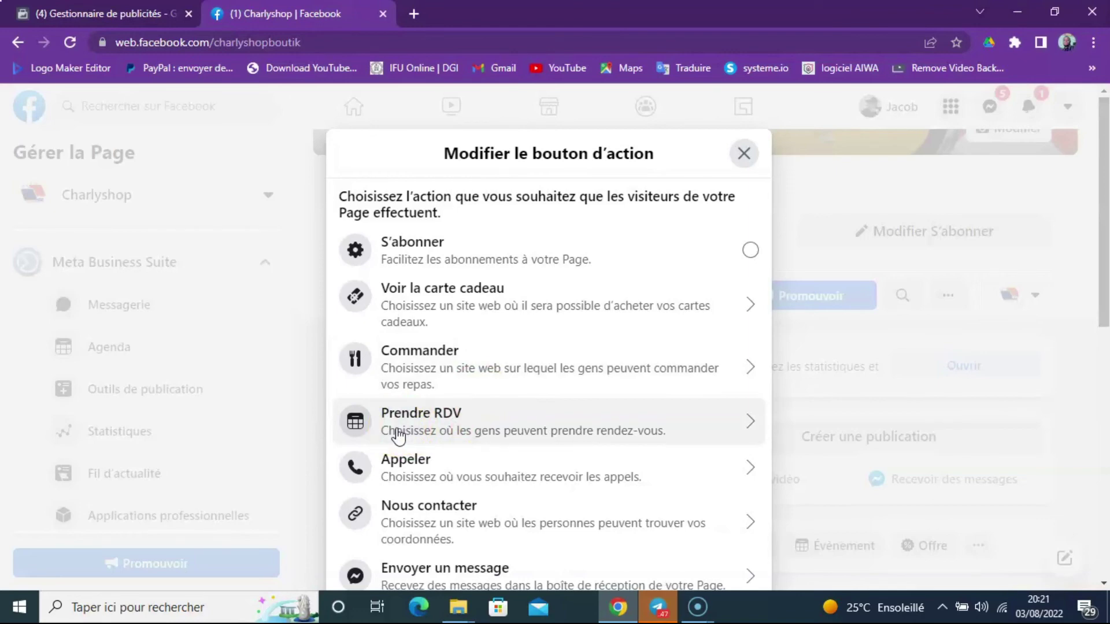
left_click(443, 426)
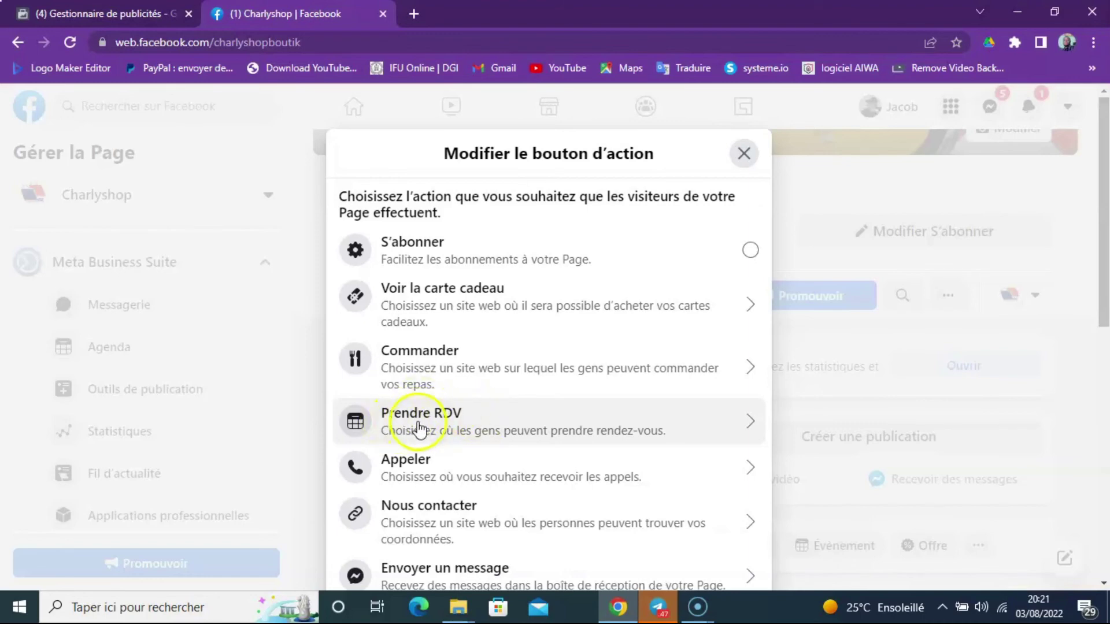
left_click(474, 471)
left_click(495, 317)
left_click(393, 308)
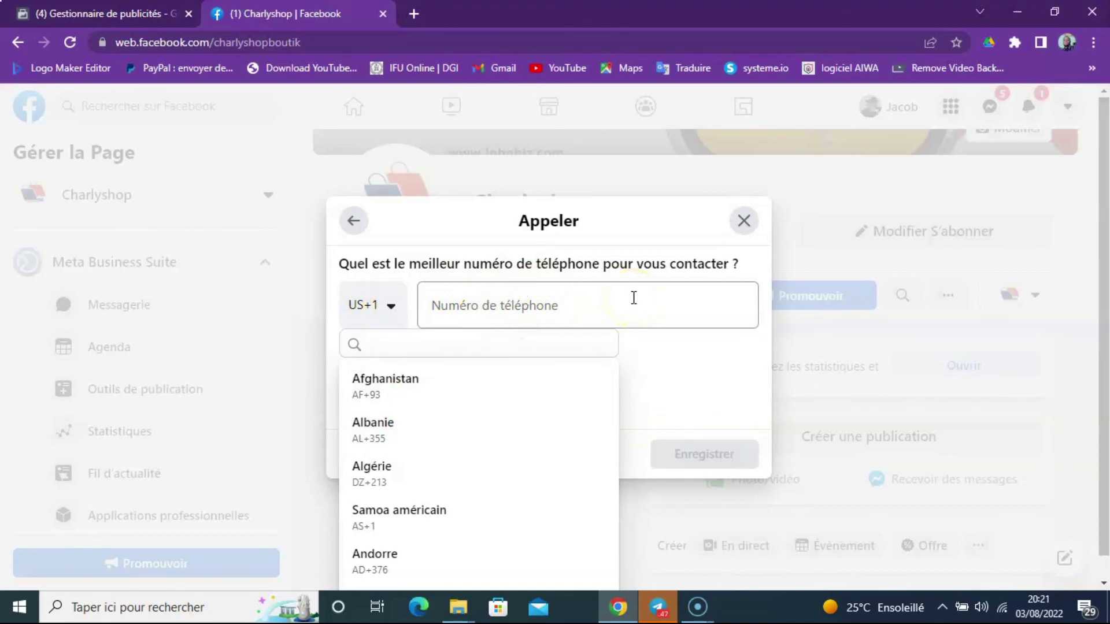
left_click(744, 221)
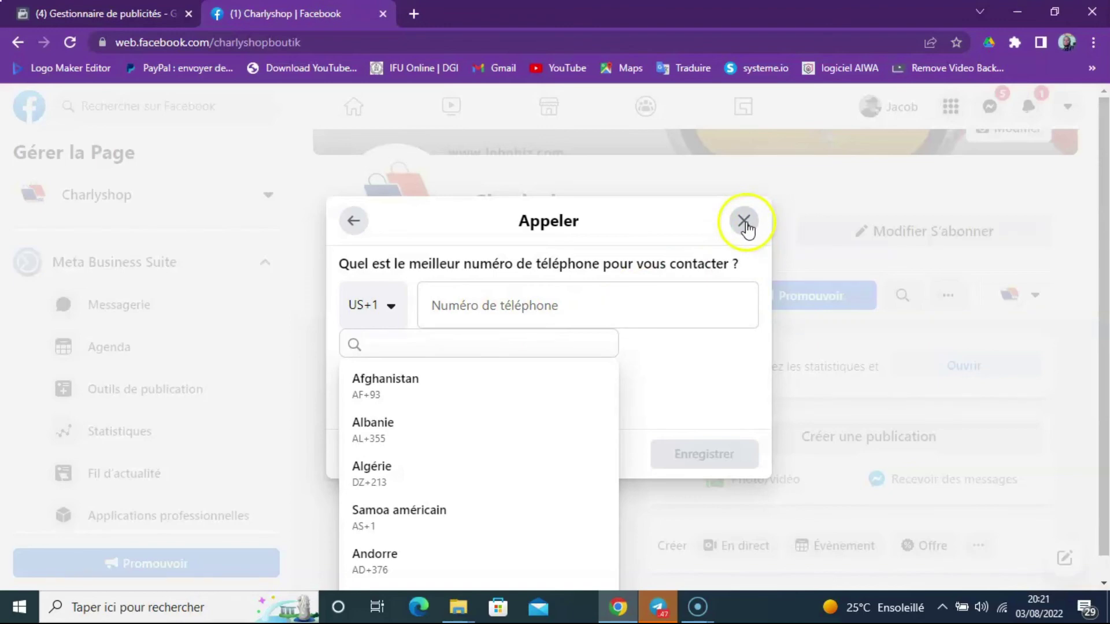
Step: Review the messaging choices for the action button, view what Envoyer un e-mail asks for, and cancel
left_click(900, 232)
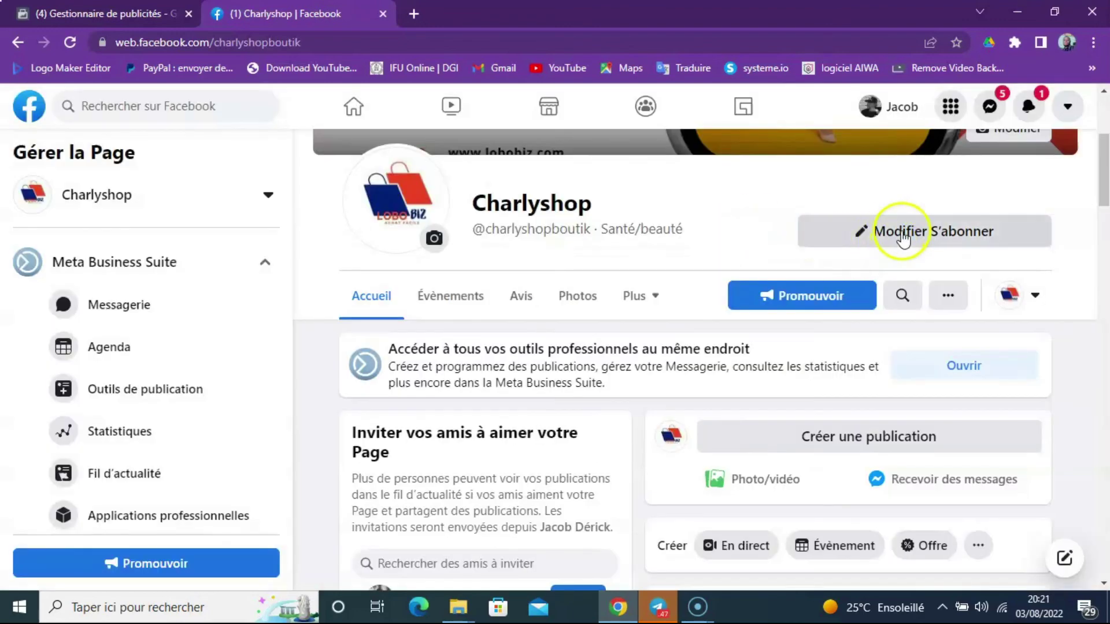
left_click(863, 310)
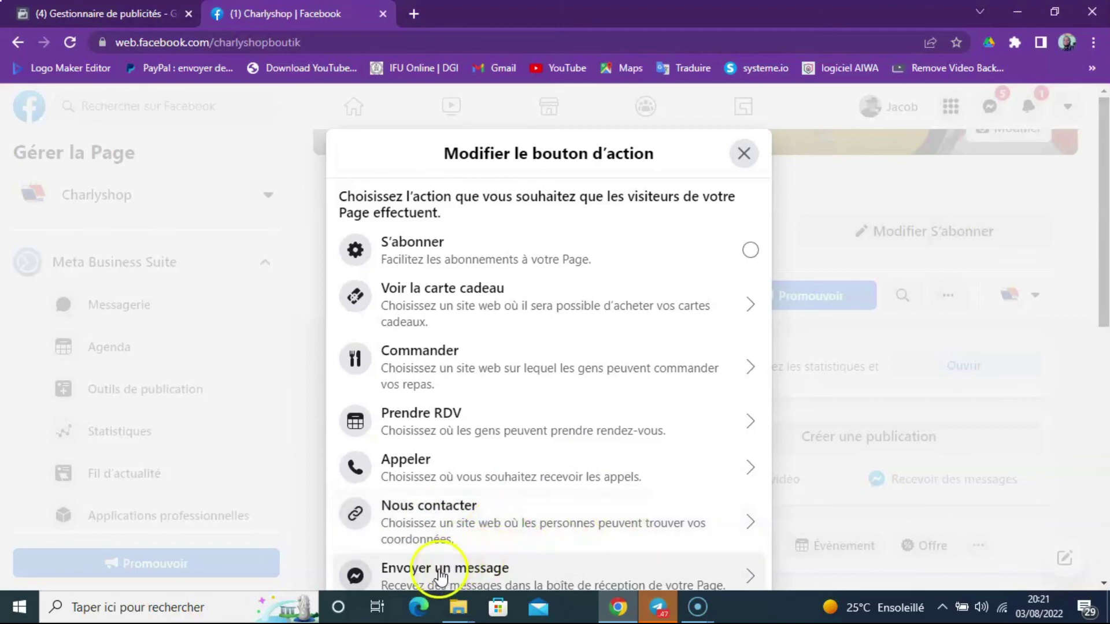
left_click_drag(1102, 310, 1104, 407)
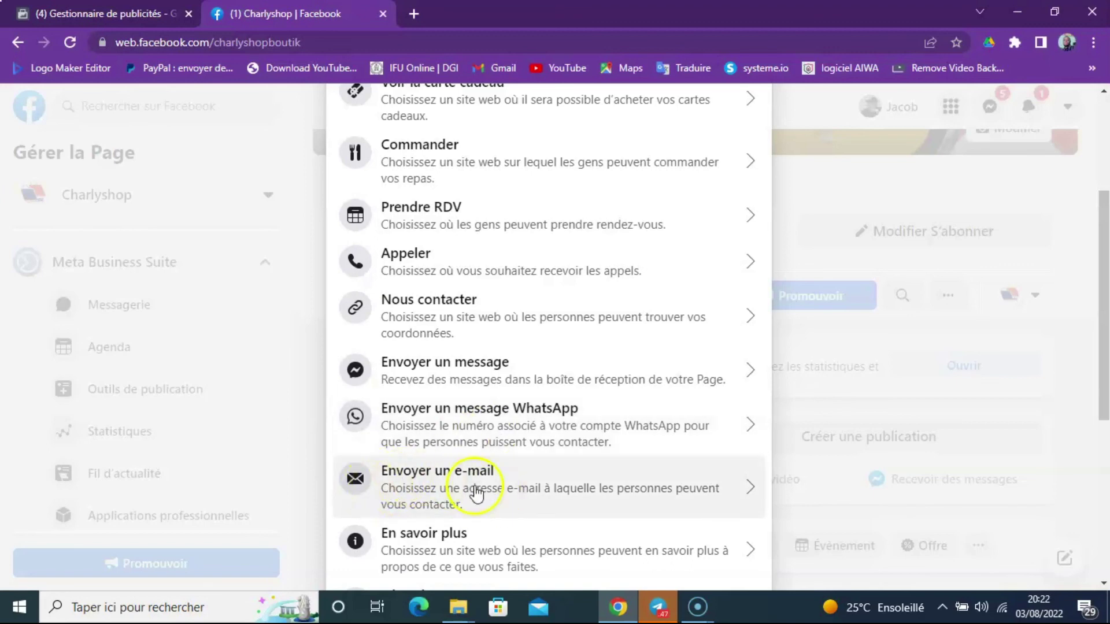
left_click(436, 489)
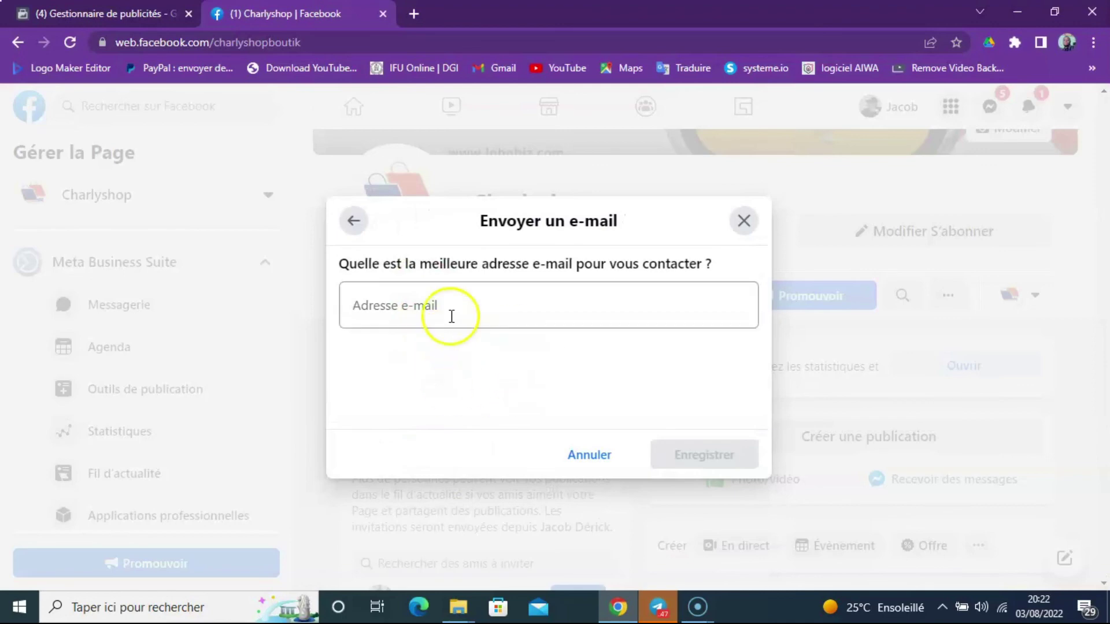
left_click(589, 455)
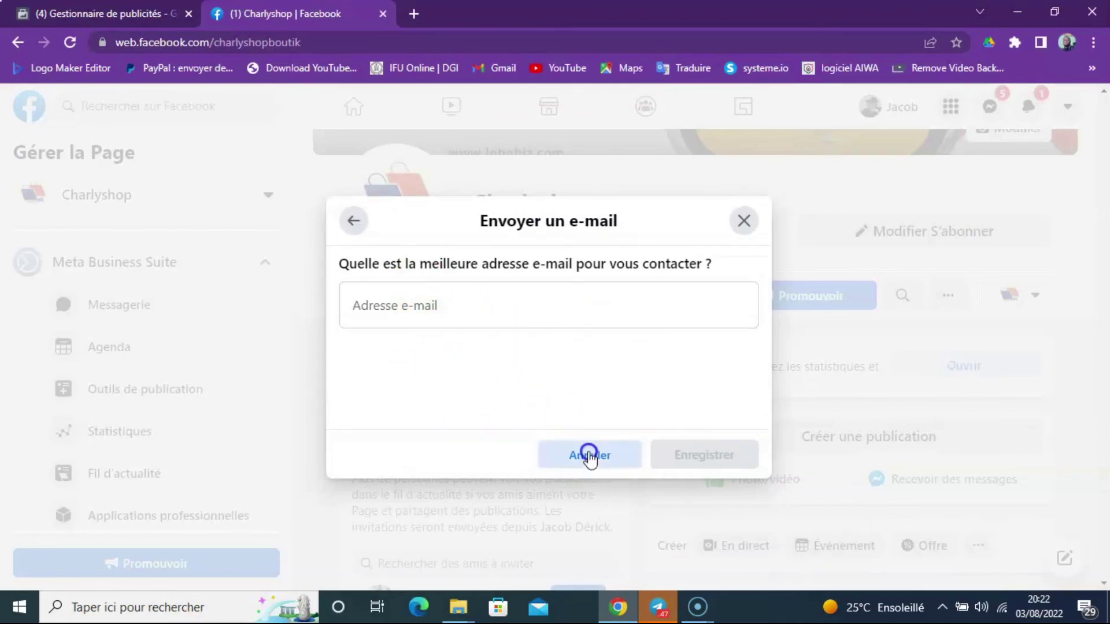
Step: Review the remaining action button choices, from En savoir plus and S'inscrire through Acheter sur le site web
left_click(922, 244)
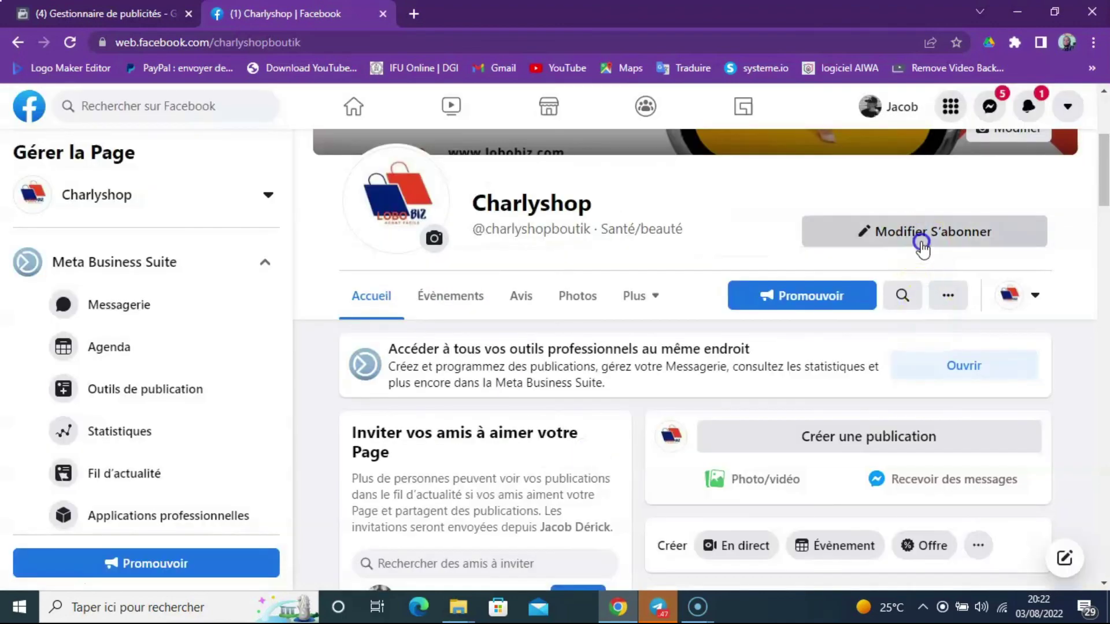
left_click(854, 304)
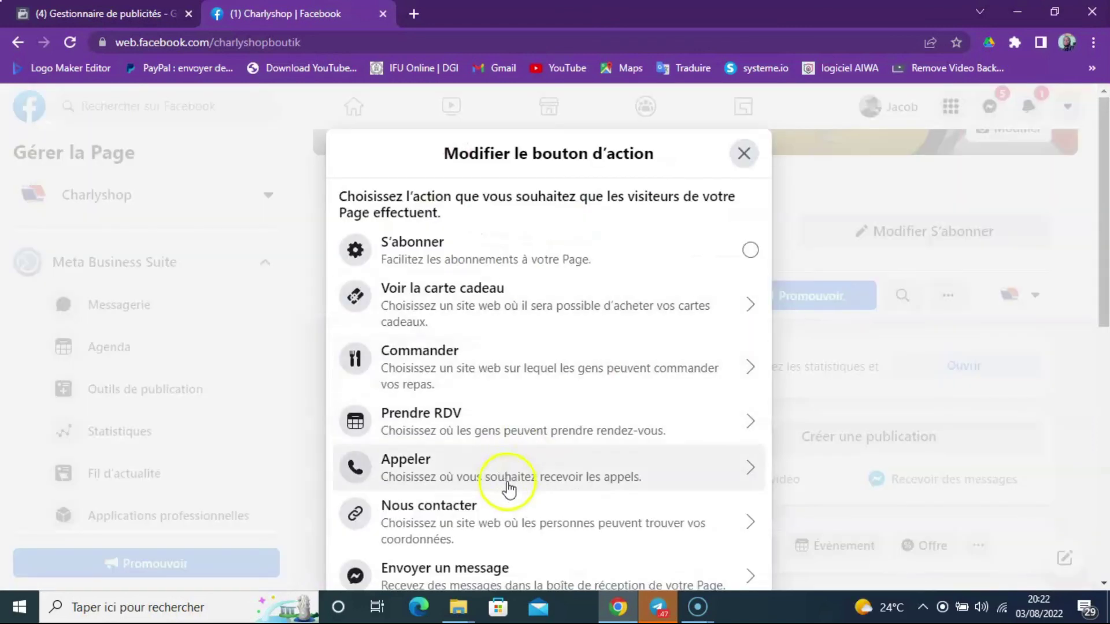
left_click_drag(1098, 237, 1098, 386)
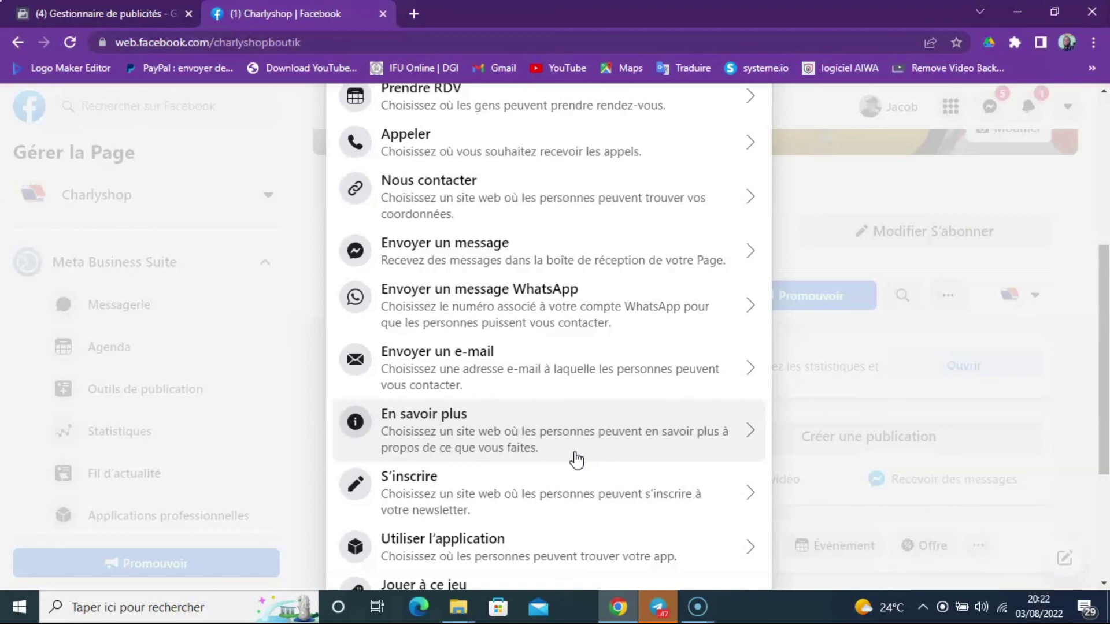
left_click(527, 440)
left_click(543, 442)
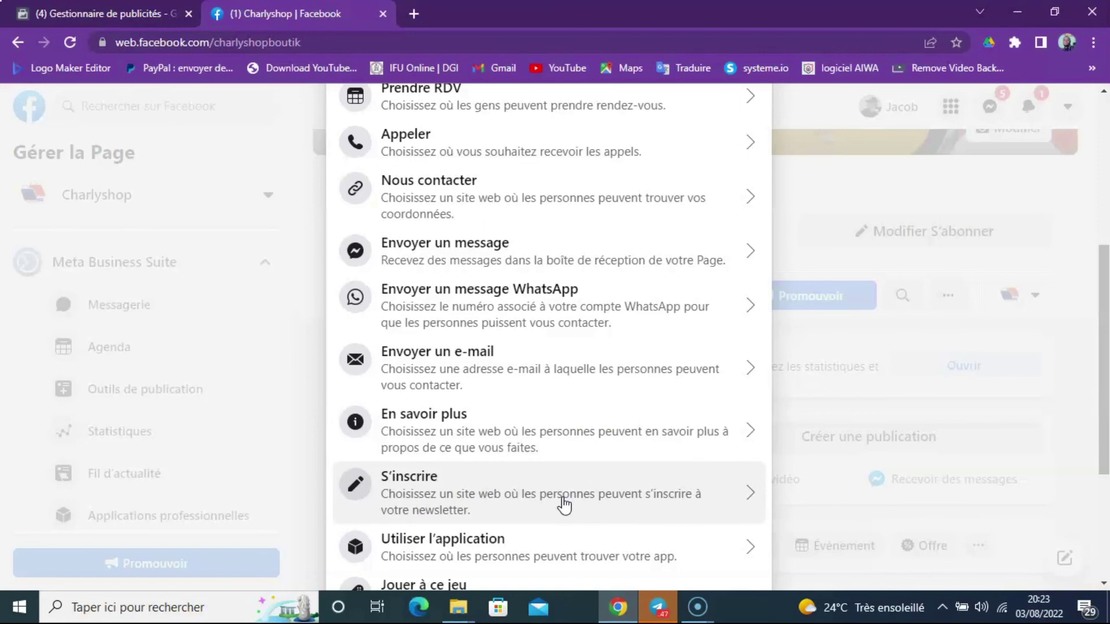
scroll(442, 497, "down", 4)
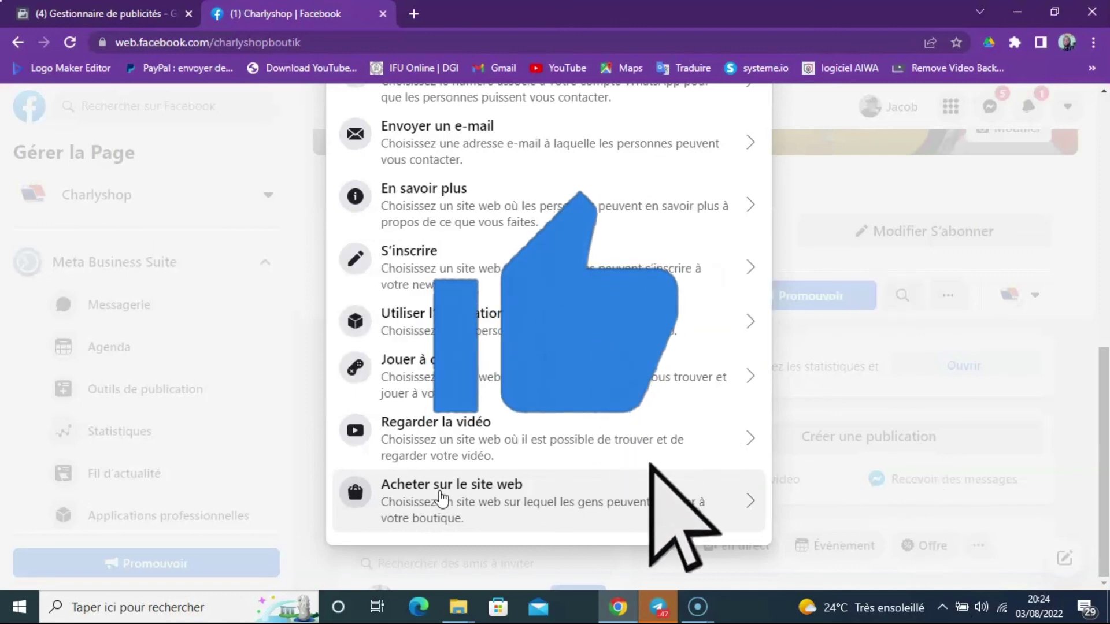
left_click(26, 577)
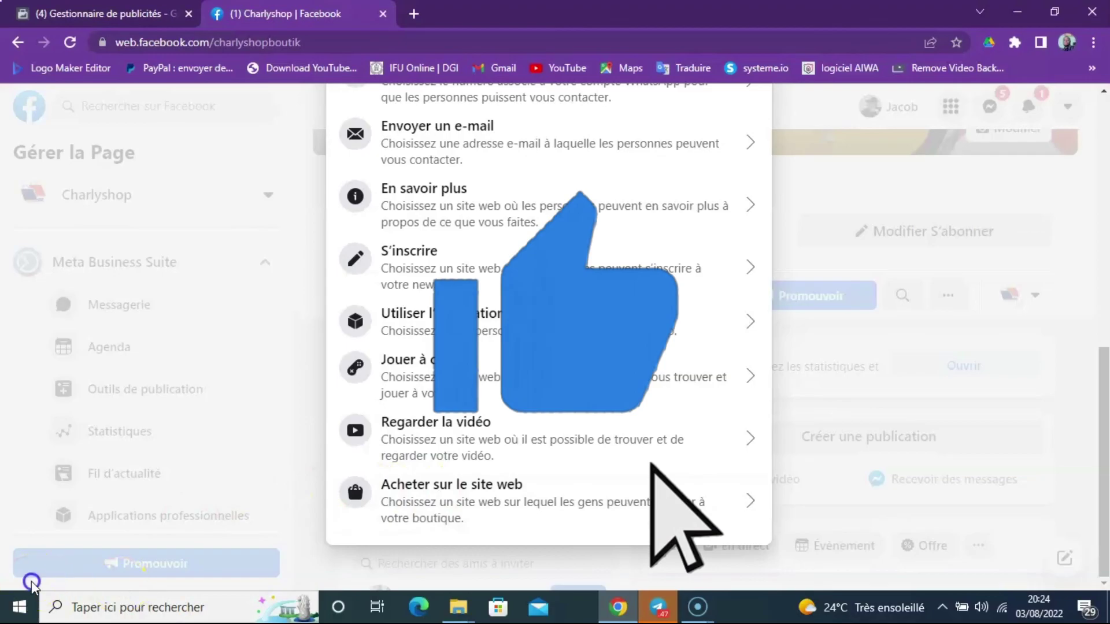